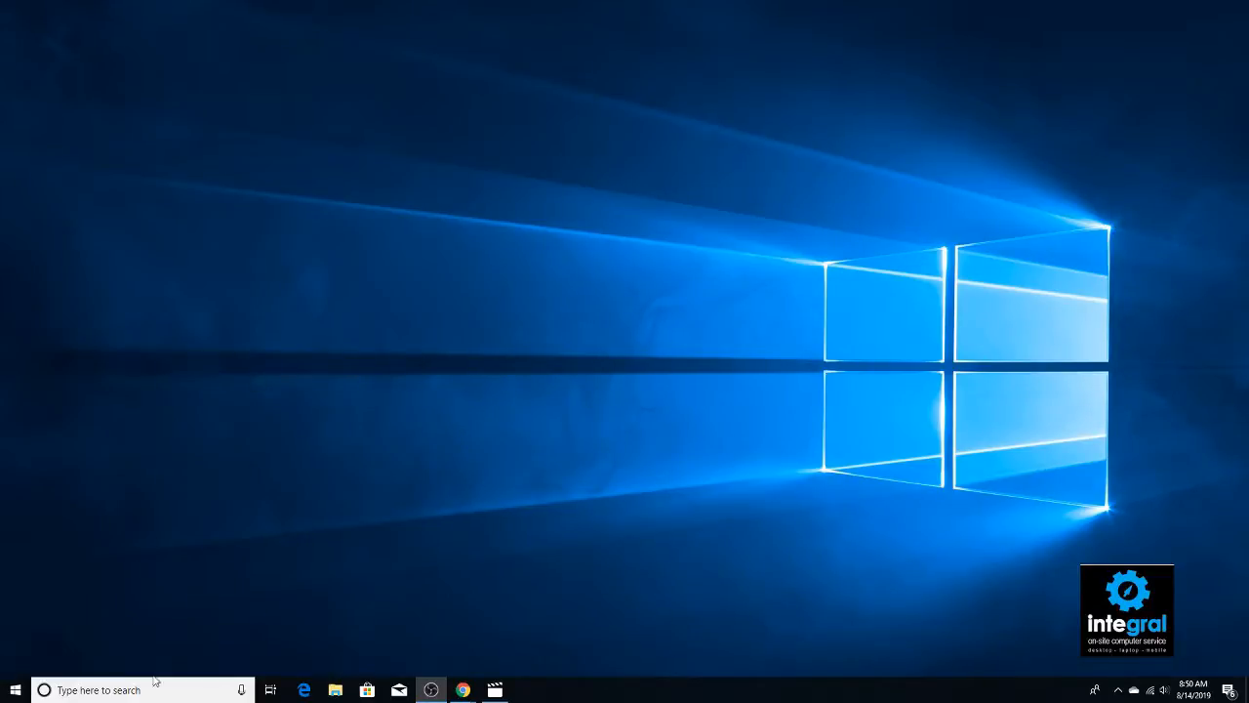
{"action": "left_click", "coordinate": [14, 692]}
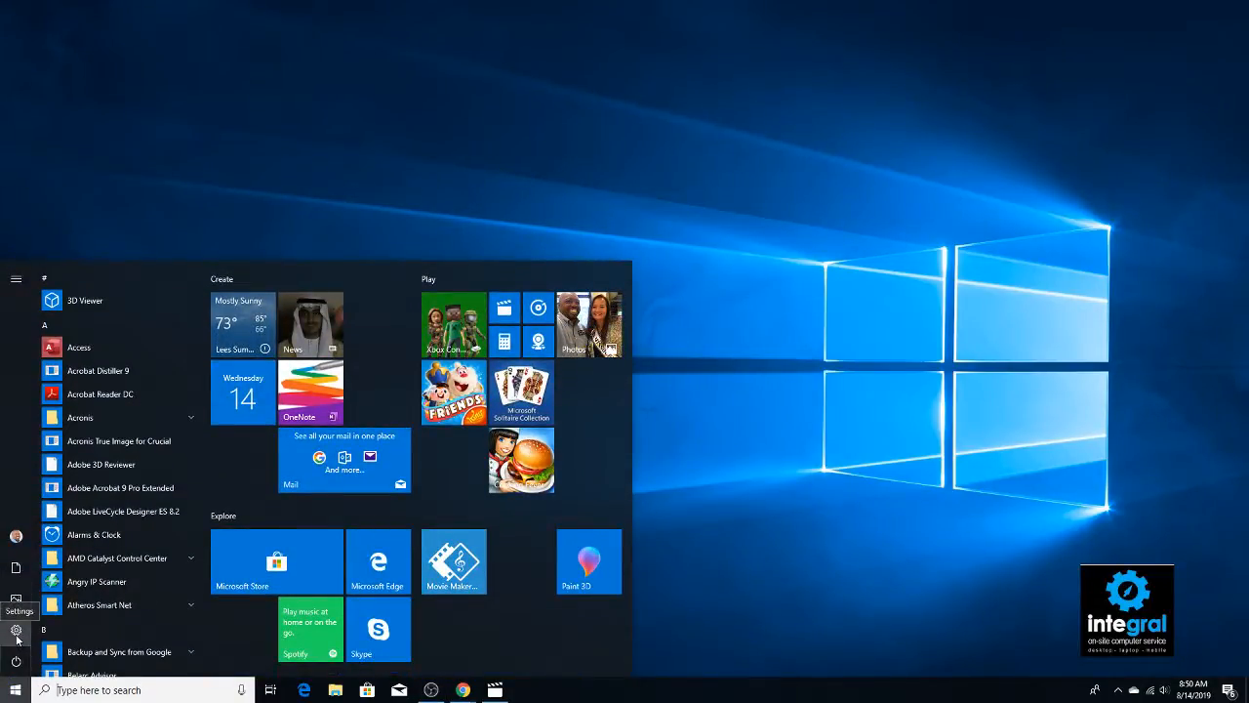
{"action": "left_click", "coordinate": [15, 634]}
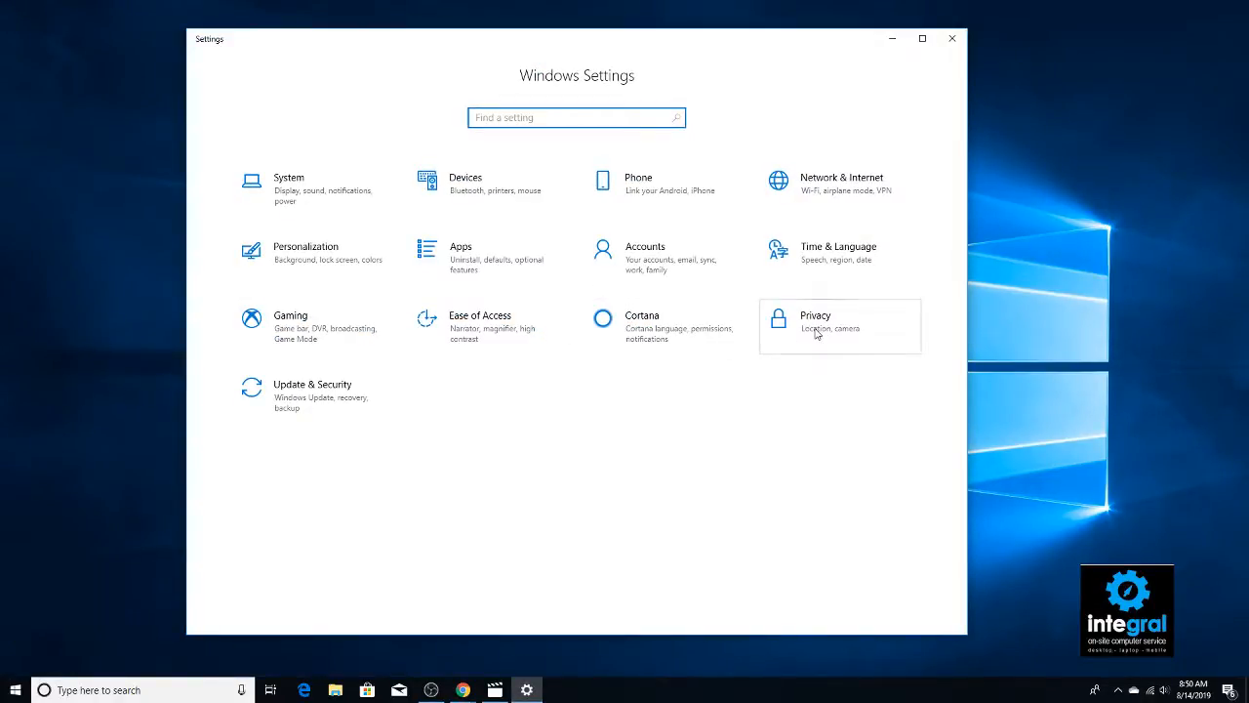
{"action": "left_click", "coordinate": [952, 38]}
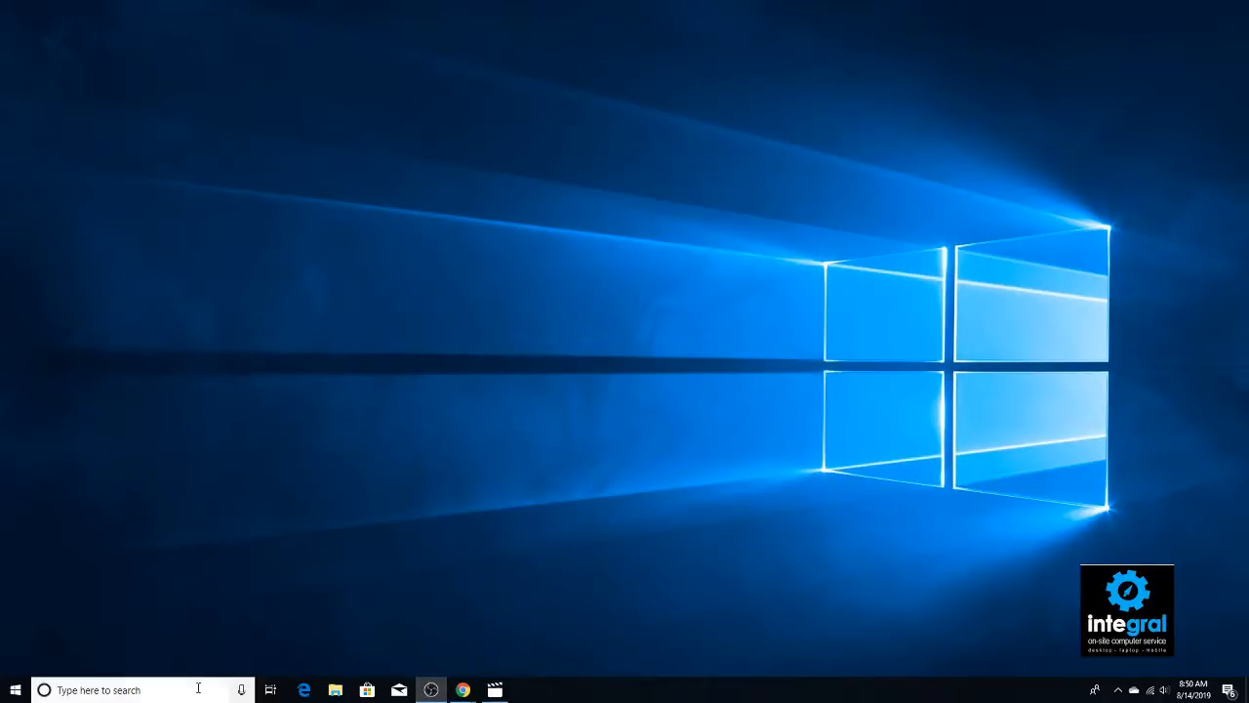
Search Windows for "priv" and open the Privacy settings
{"action": "left_click", "coordinate": [164, 692]}
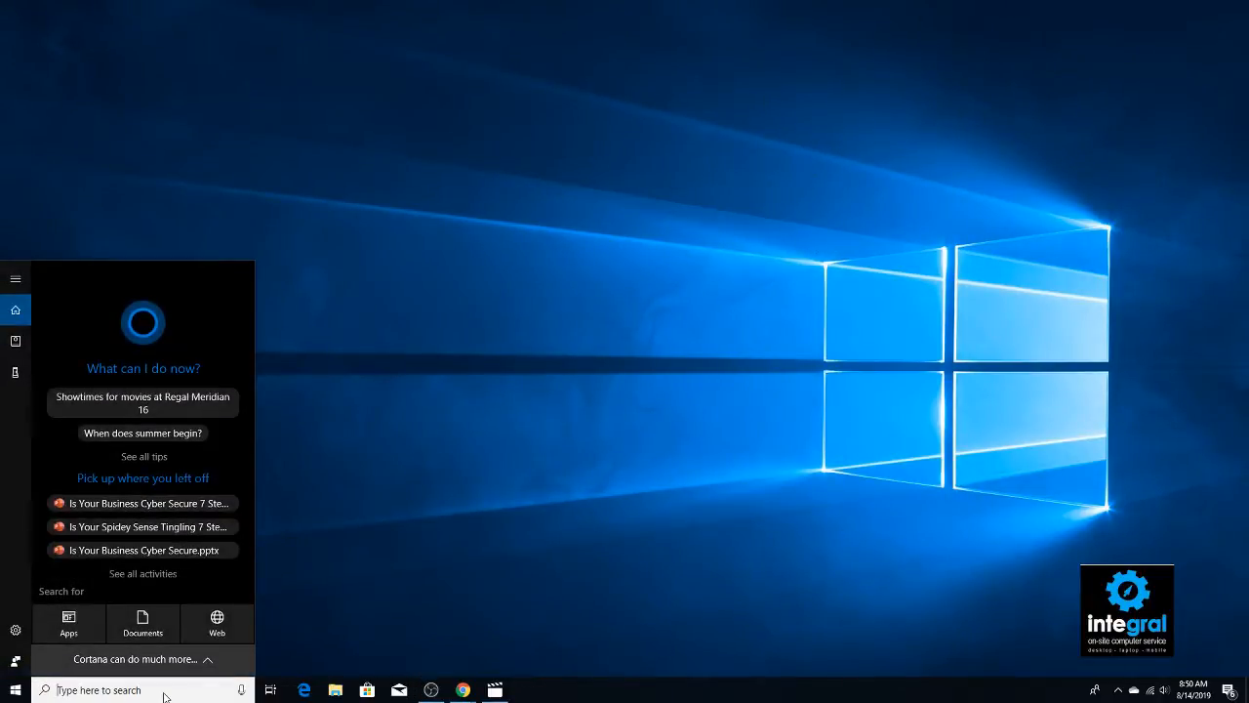
{"action": "type", "text": "pr"}
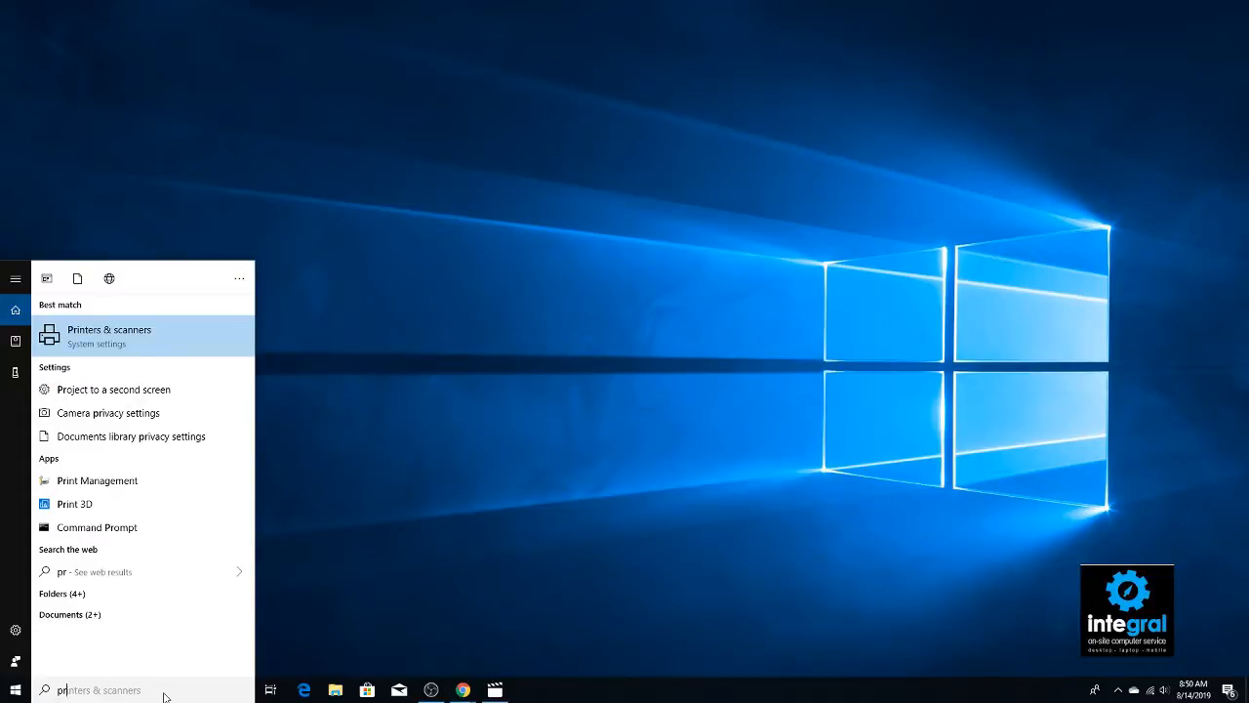
{"action": "type", "text": "iv"}
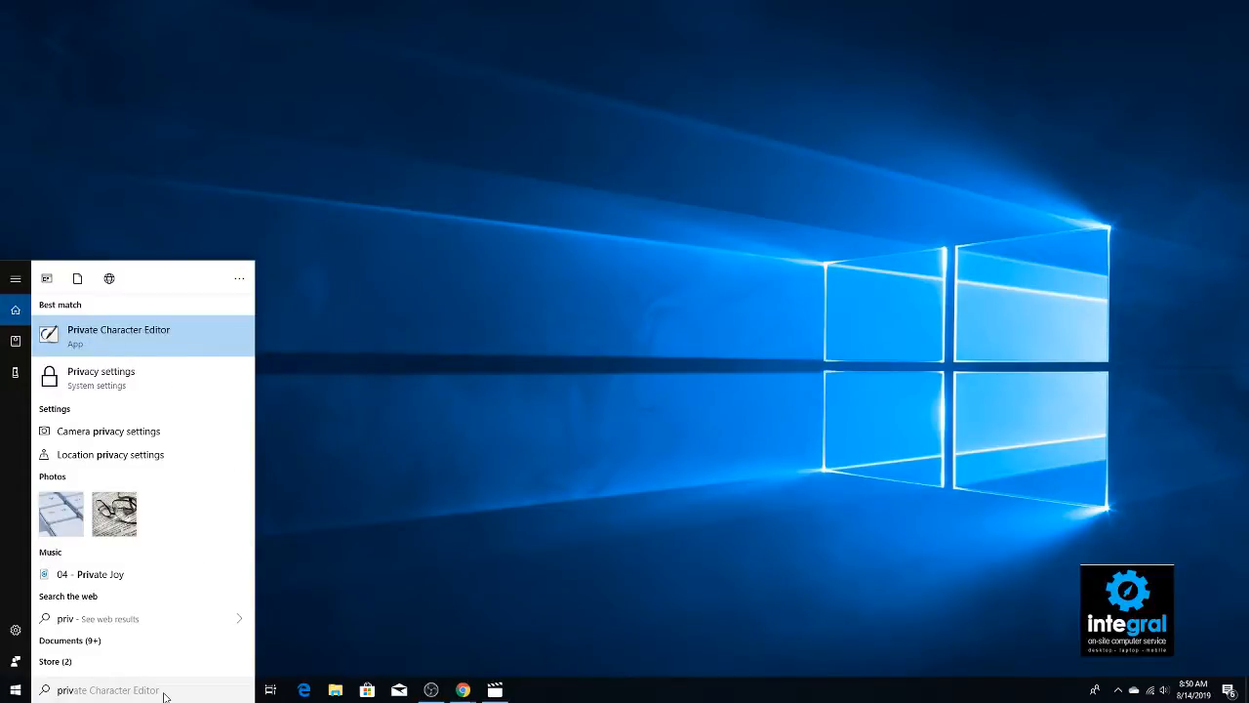
{"action": "left_click", "coordinate": [122, 385]}
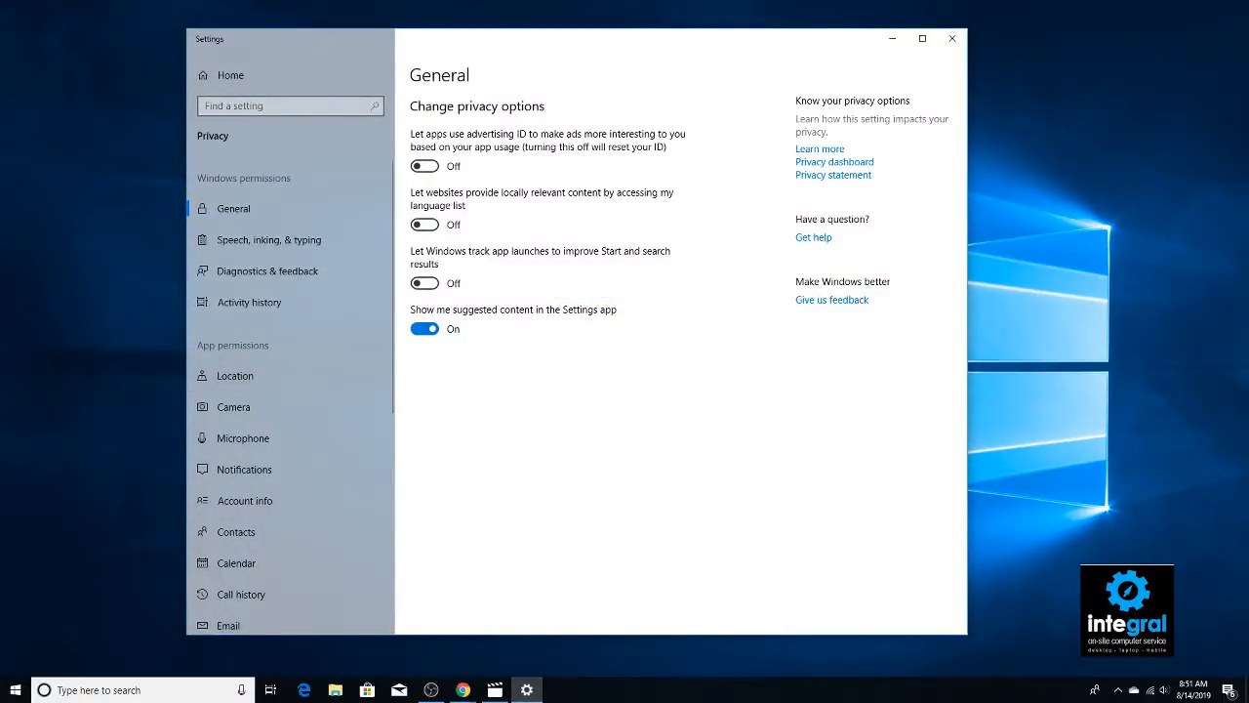
{"action": "key", "text": "alt+Tab"}
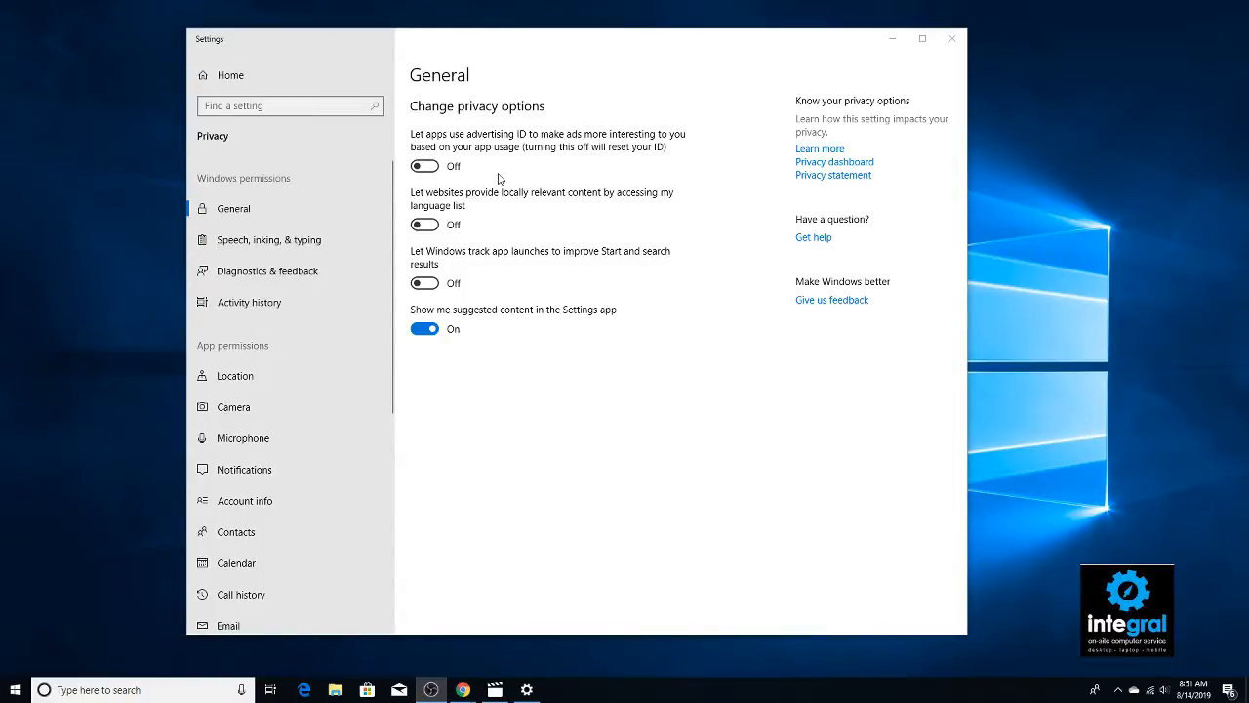
Switch the advertising ID option and the website language list access option on and back off
{"action": "left_click", "coordinate": [425, 167]}
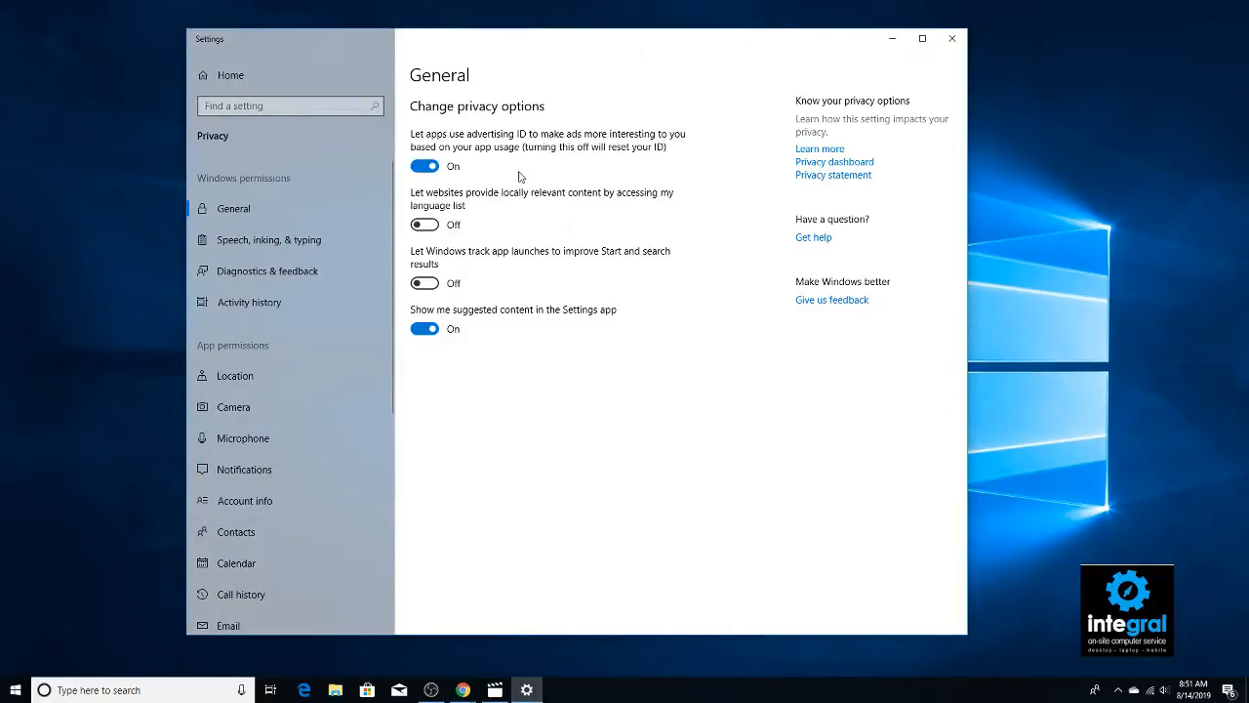
{"action": "left_click", "coordinate": [421, 167]}
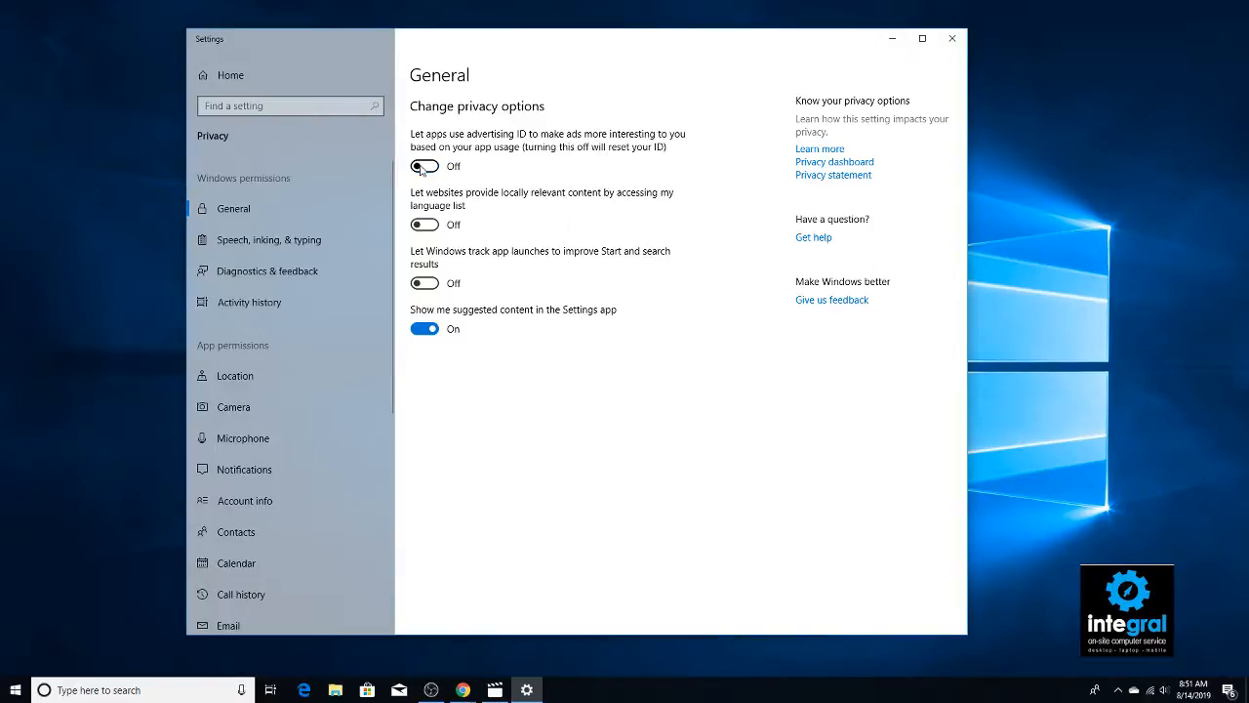
{"action": "left_click", "coordinate": [433, 227]}
{"action": "left_click", "coordinate": [426, 227]}
Turn off suggested content in the Settings app under the general privacy options
{"action": "left_click", "coordinate": [423, 331]}
{"action": "scroll", "coordinate": [364, 306], "scroll_direction": "down", "scroll_amount": 2}
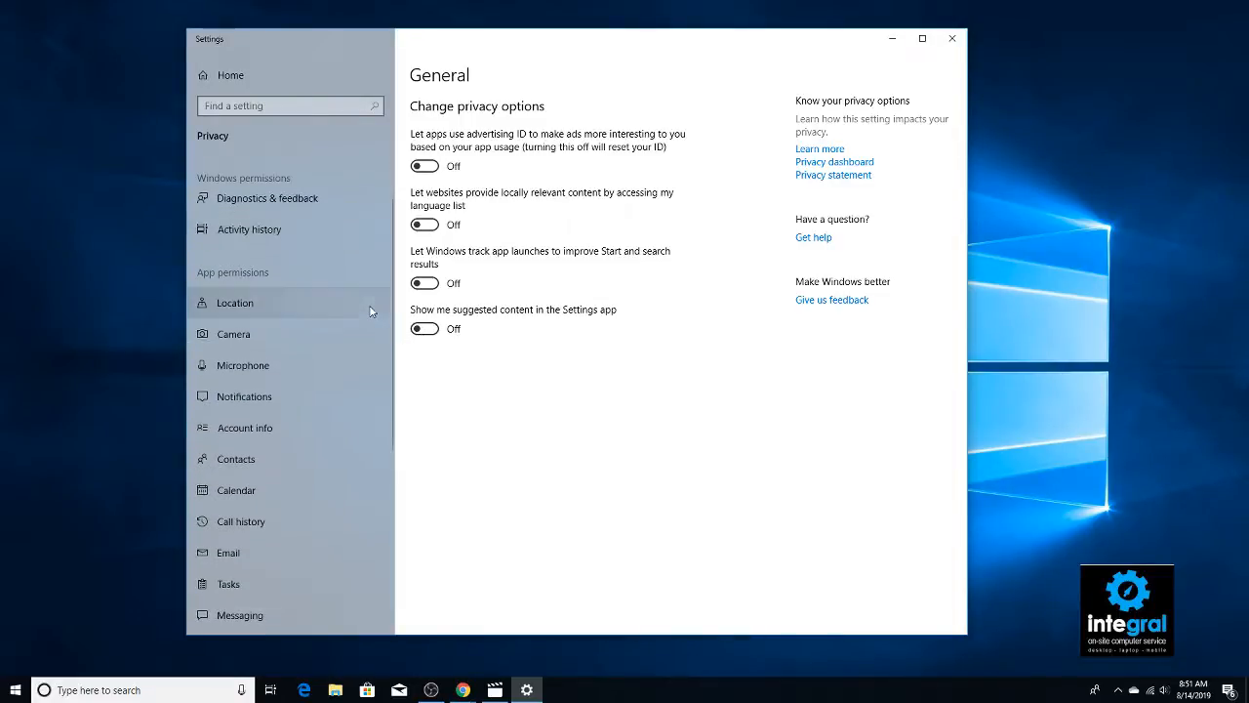
{"action": "scroll", "coordinate": [364, 312], "scroll_direction": "up", "scroll_amount": 2}
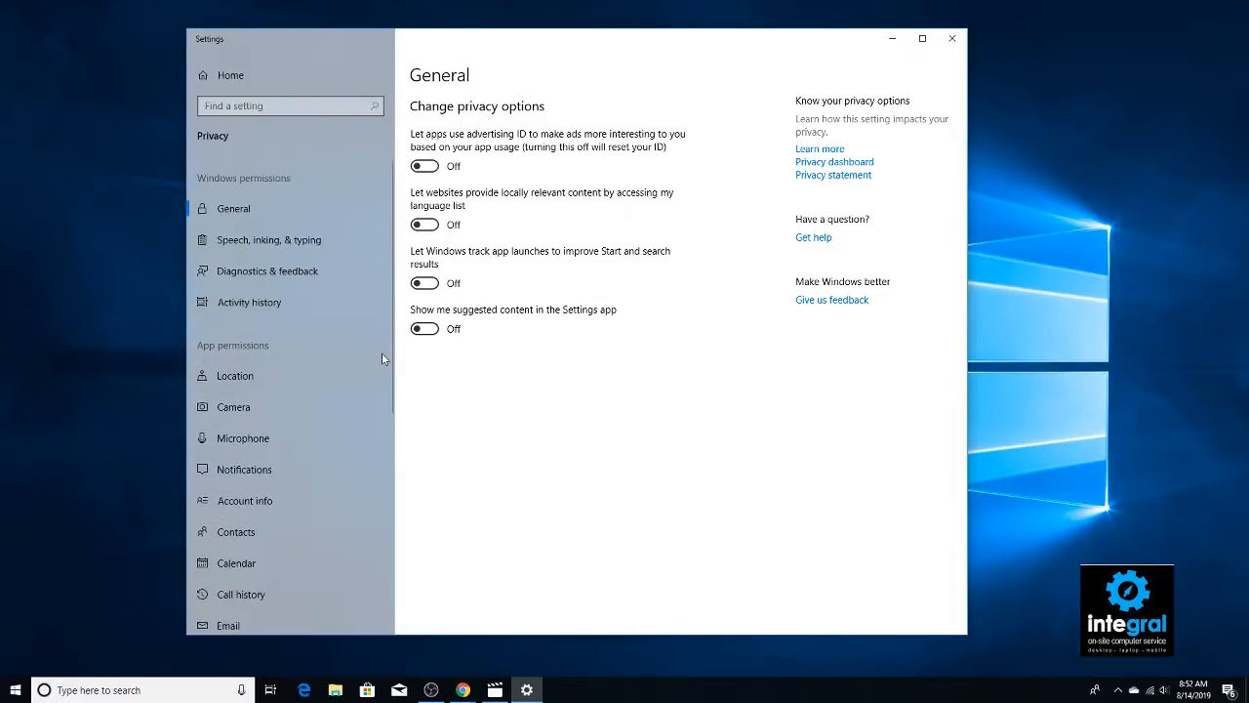
Examine the Location privacy page, including the default location, location history and the apps allowed to use the precise location
{"action": "left_click", "coordinate": [304, 379]}
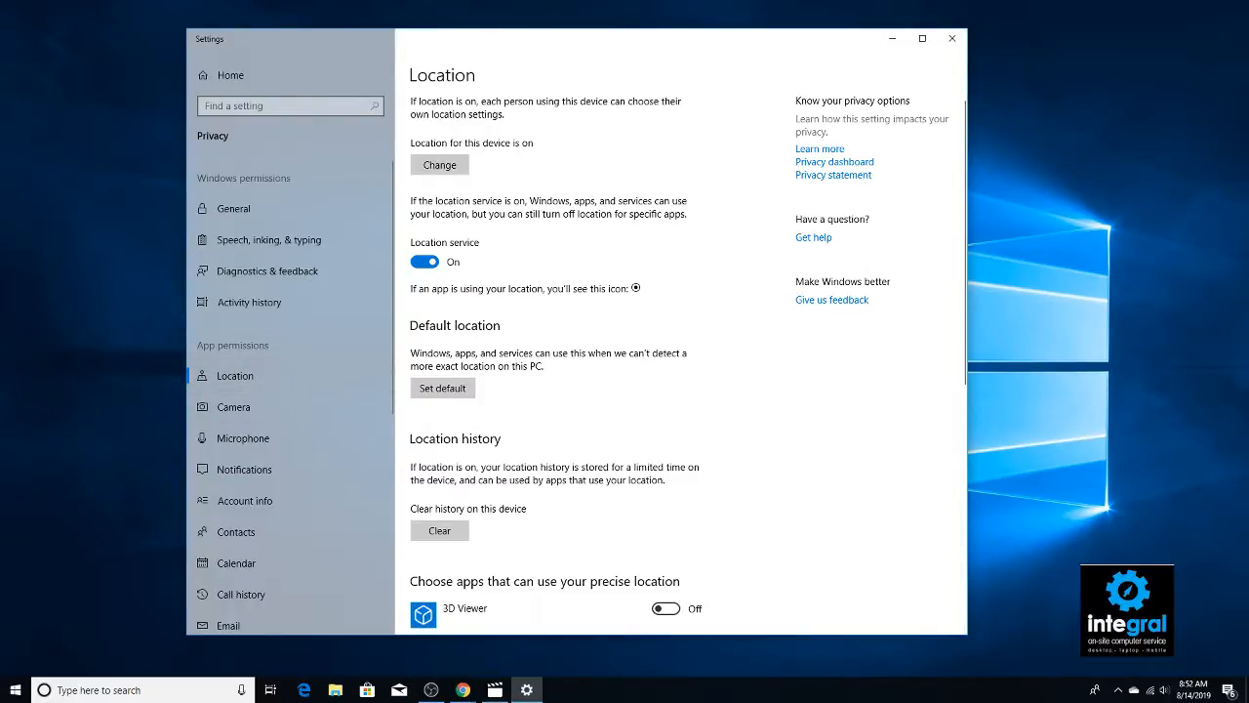
{"action": "key", "text": "alt+Tab"}
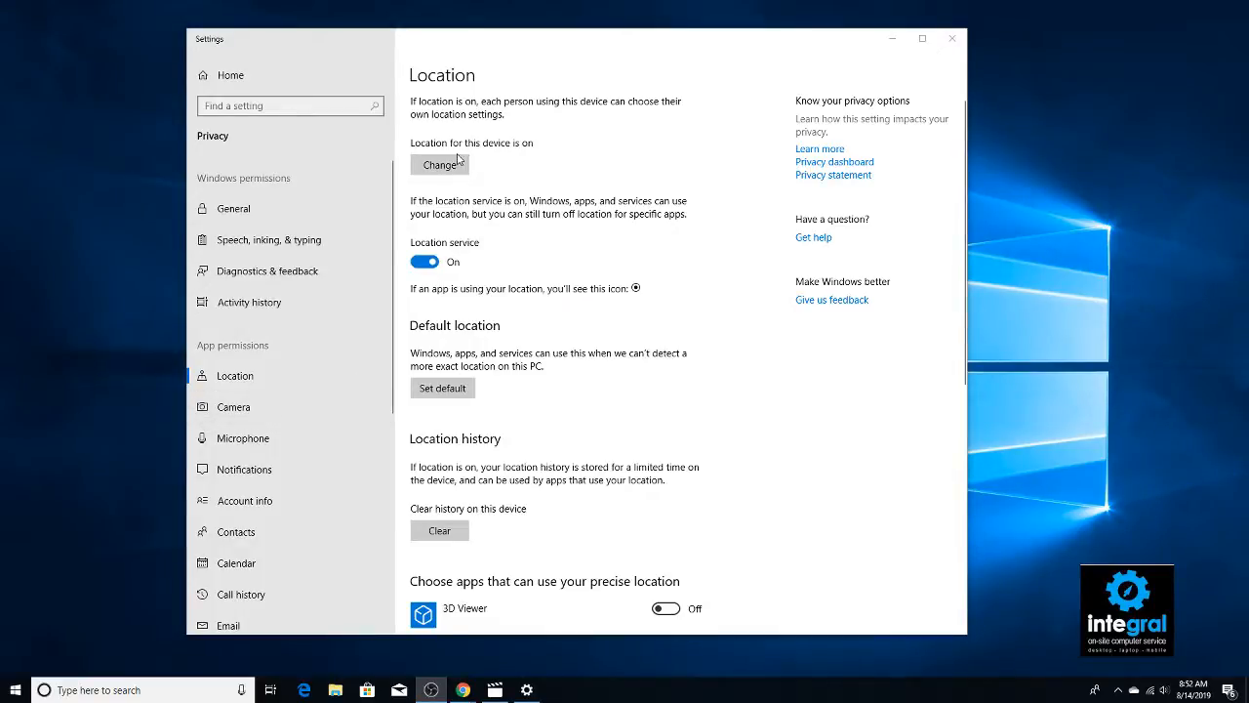
{"action": "scroll", "coordinate": [438, 205], "scroll_direction": "down", "scroll_amount": 3}
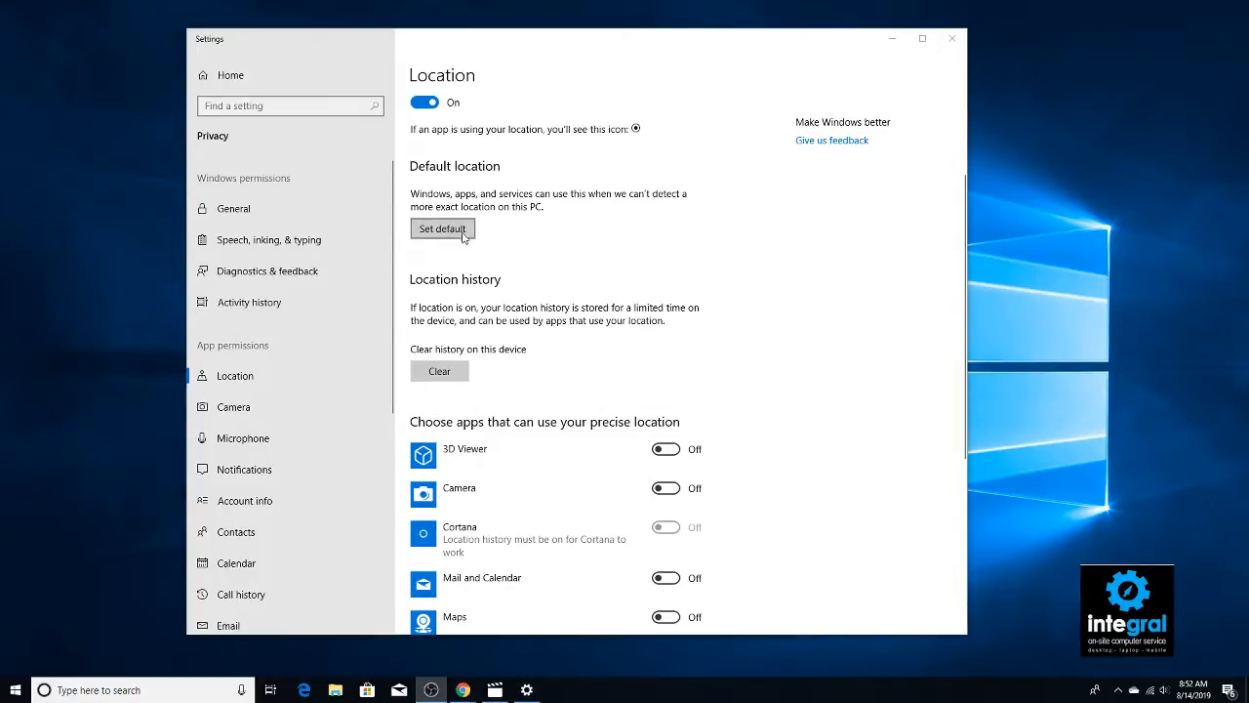
{"action": "scroll", "coordinate": [546, 246], "scroll_direction": "down", "scroll_amount": 3}
{"action": "scroll", "coordinate": [549, 248], "scroll_direction": "down", "scroll_amount": 1}
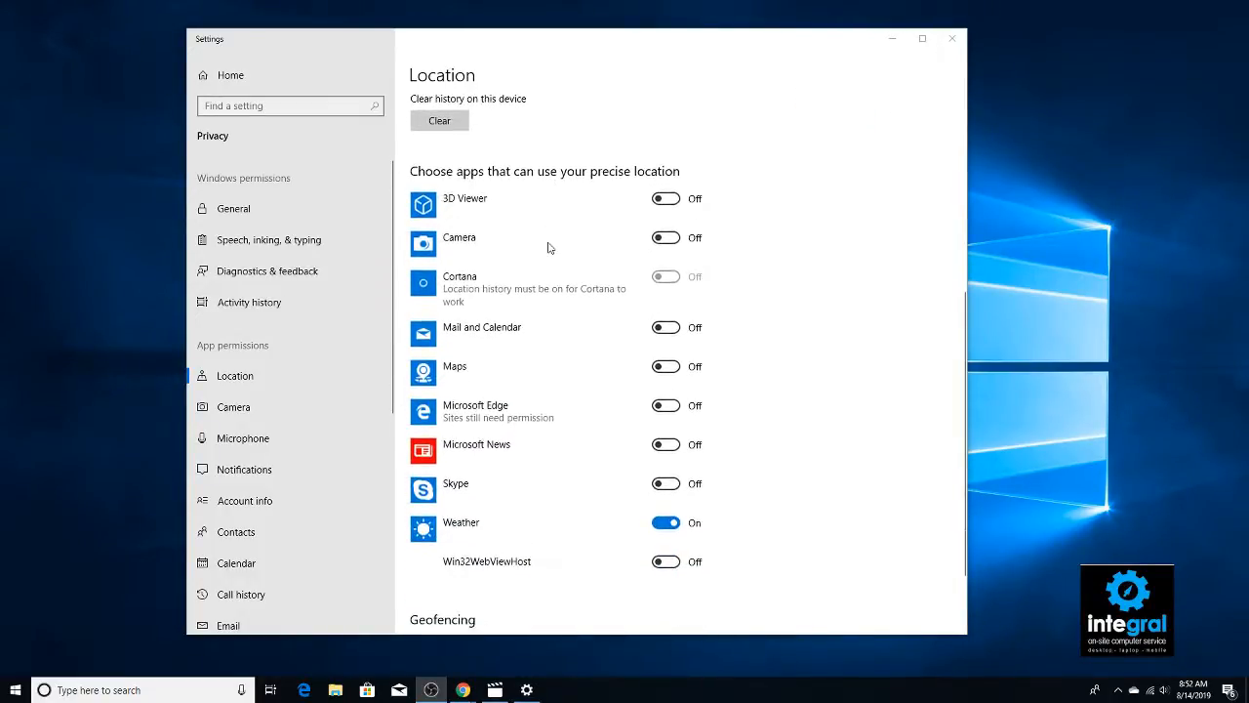
{"action": "scroll", "coordinate": [585, 244], "scroll_direction": "down", "scroll_amount": 1}
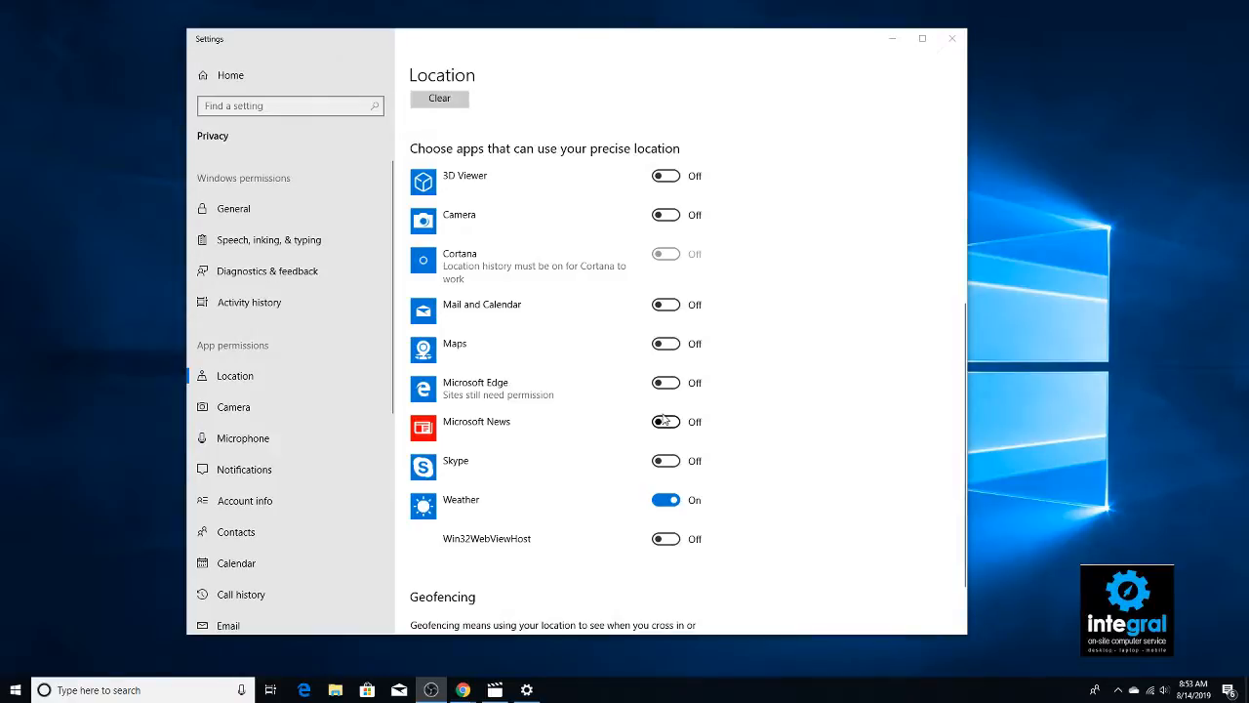
{"action": "scroll", "coordinate": [663, 429], "scroll_direction": "down", "scroll_amount": 1}
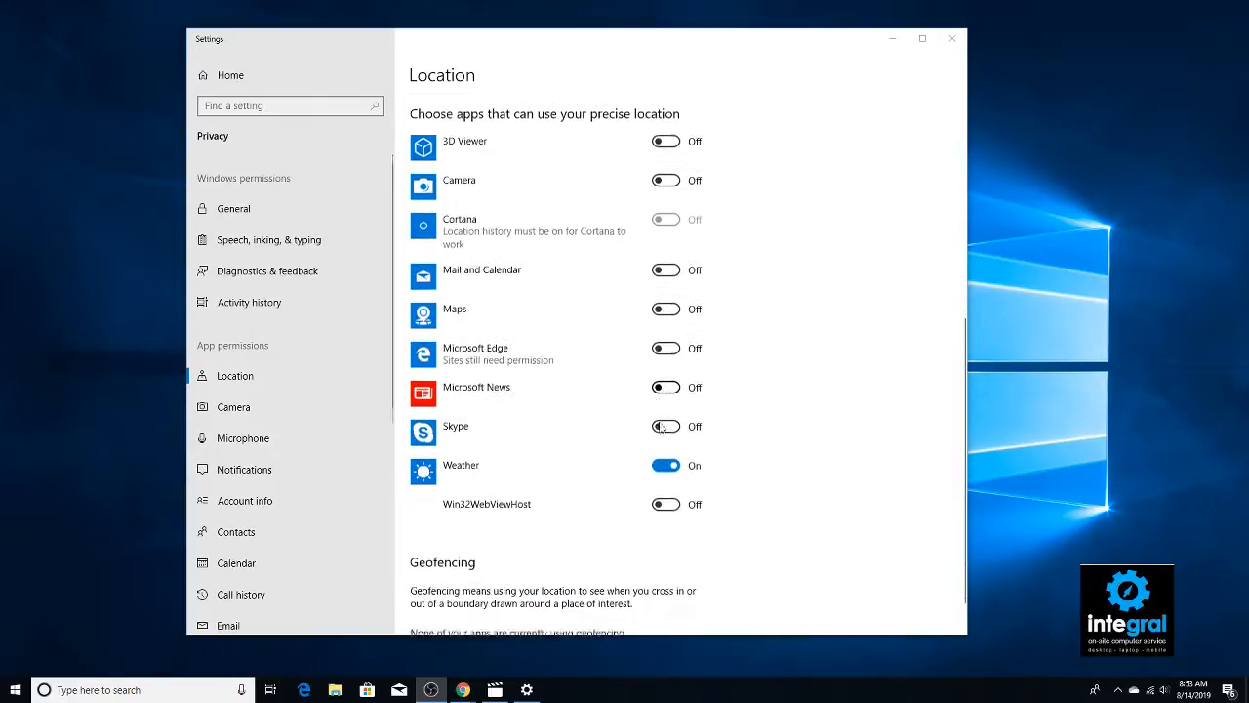
{"action": "scroll", "coordinate": [662, 428], "scroll_direction": "down", "scroll_amount": 1}
{"action": "scroll", "coordinate": [661, 424], "scroll_direction": "up", "scroll_amount": 5}
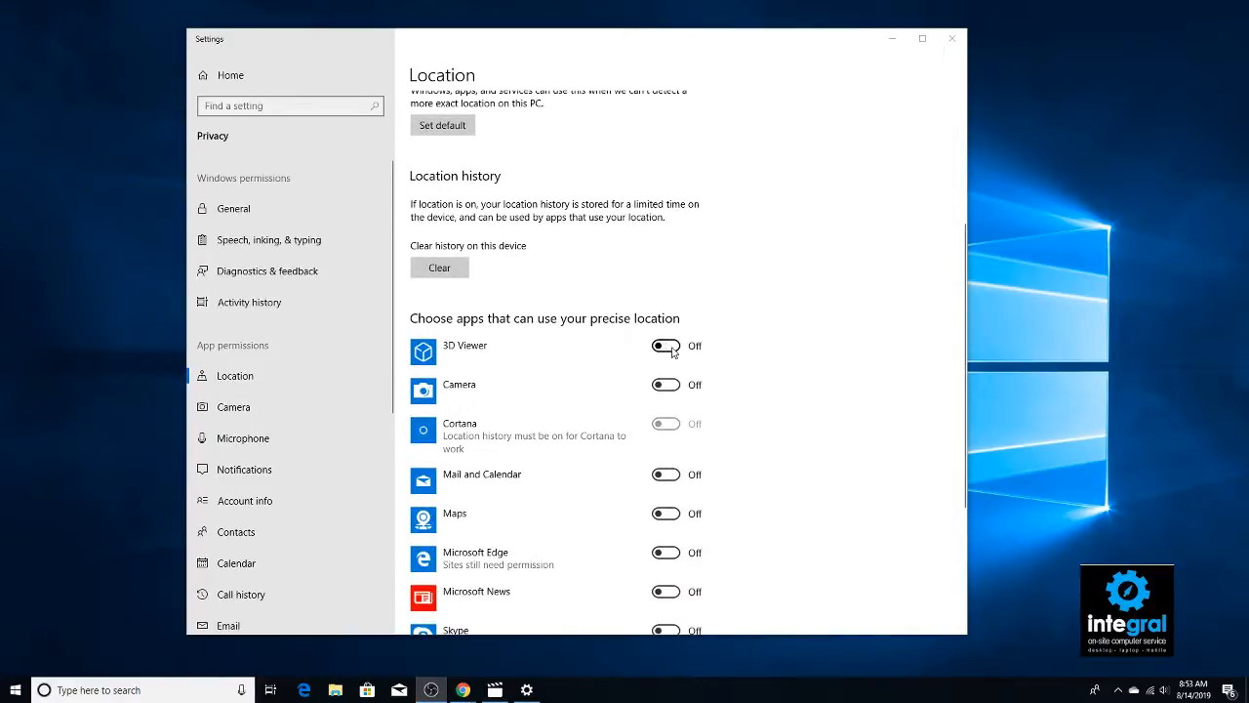
{"action": "scroll", "coordinate": [615, 440], "scroll_direction": "down", "scroll_amount": 2}
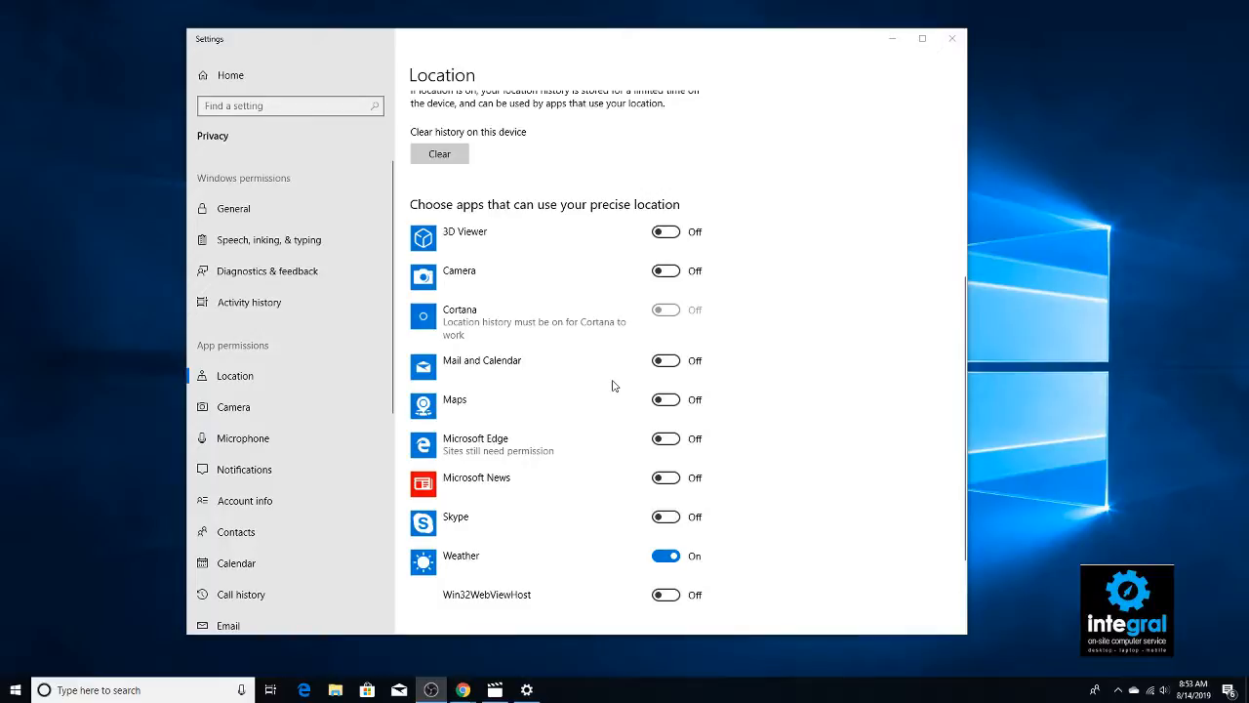
Review the Camera privacy page and the list of apps that can access the camera
{"action": "left_click", "coordinate": [251, 407]}
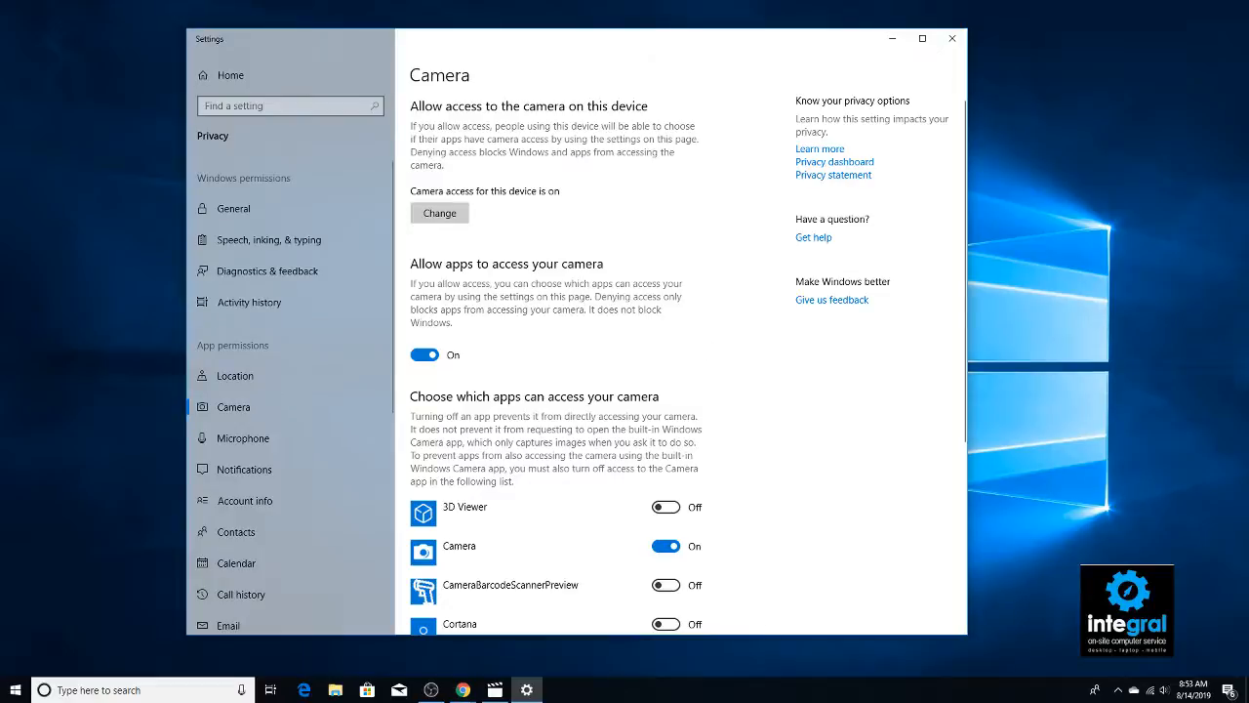
{"action": "scroll", "coordinate": [752, 346], "scroll_direction": "down", "scroll_amount": 5}
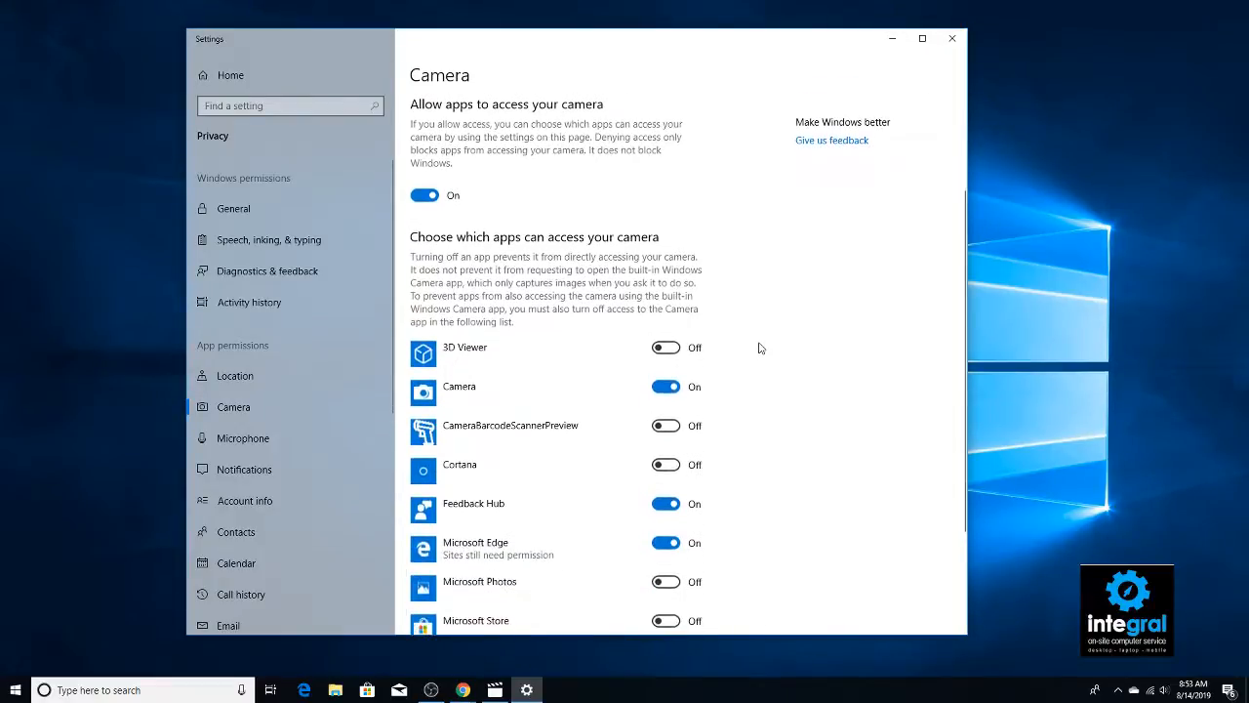
{"action": "scroll", "coordinate": [754, 350], "scroll_direction": "down", "scroll_amount": 2}
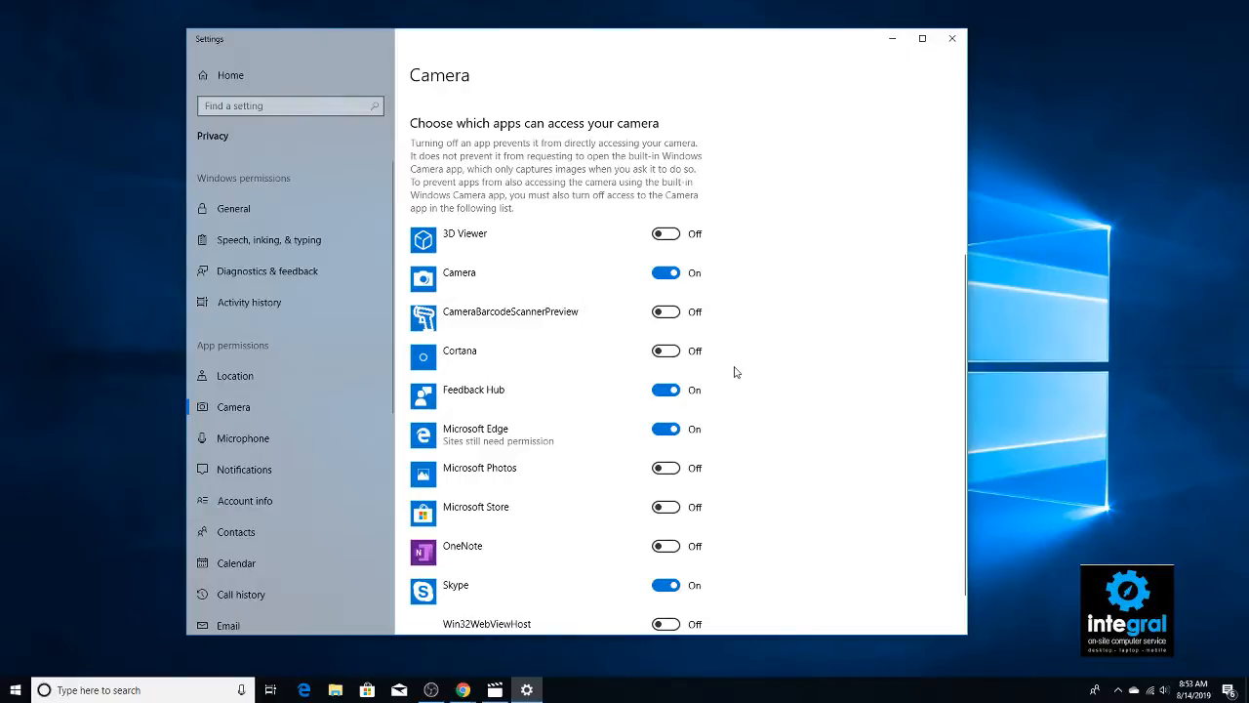
{"action": "scroll", "coordinate": [716, 363], "scroll_direction": "up", "scroll_amount": 1}
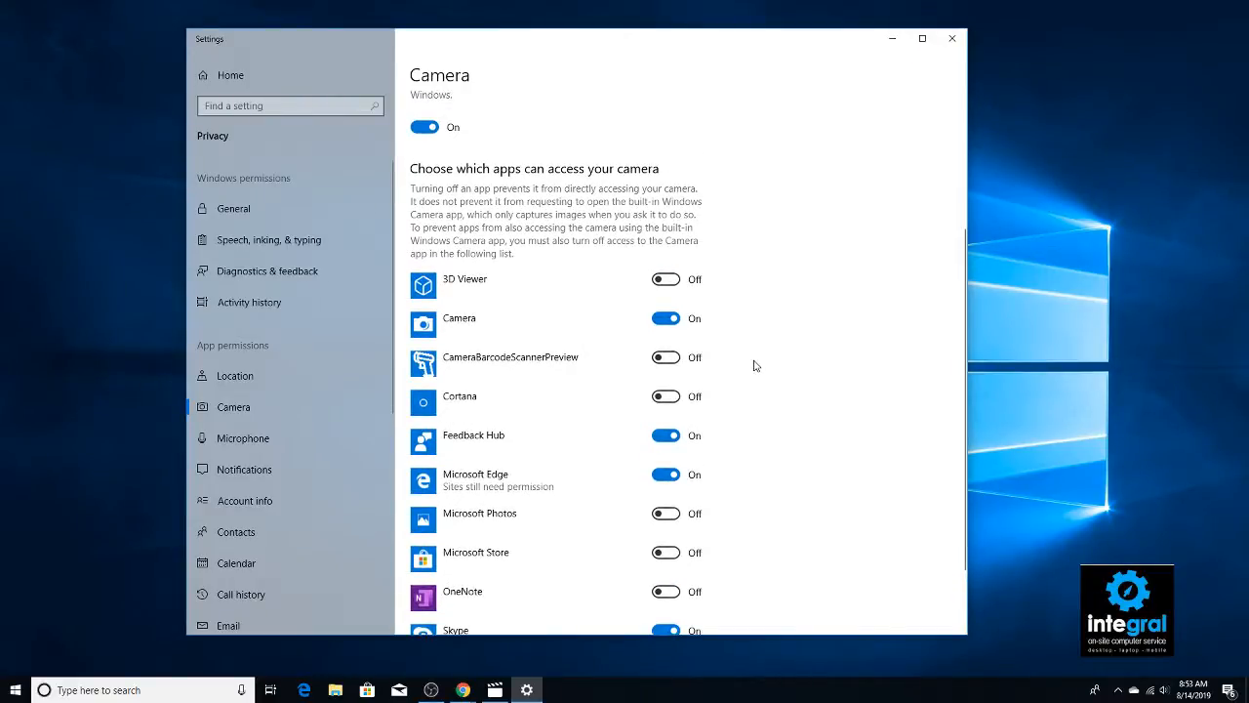
{"action": "scroll", "coordinate": [761, 364], "scroll_direction": "down", "scroll_amount": 2}
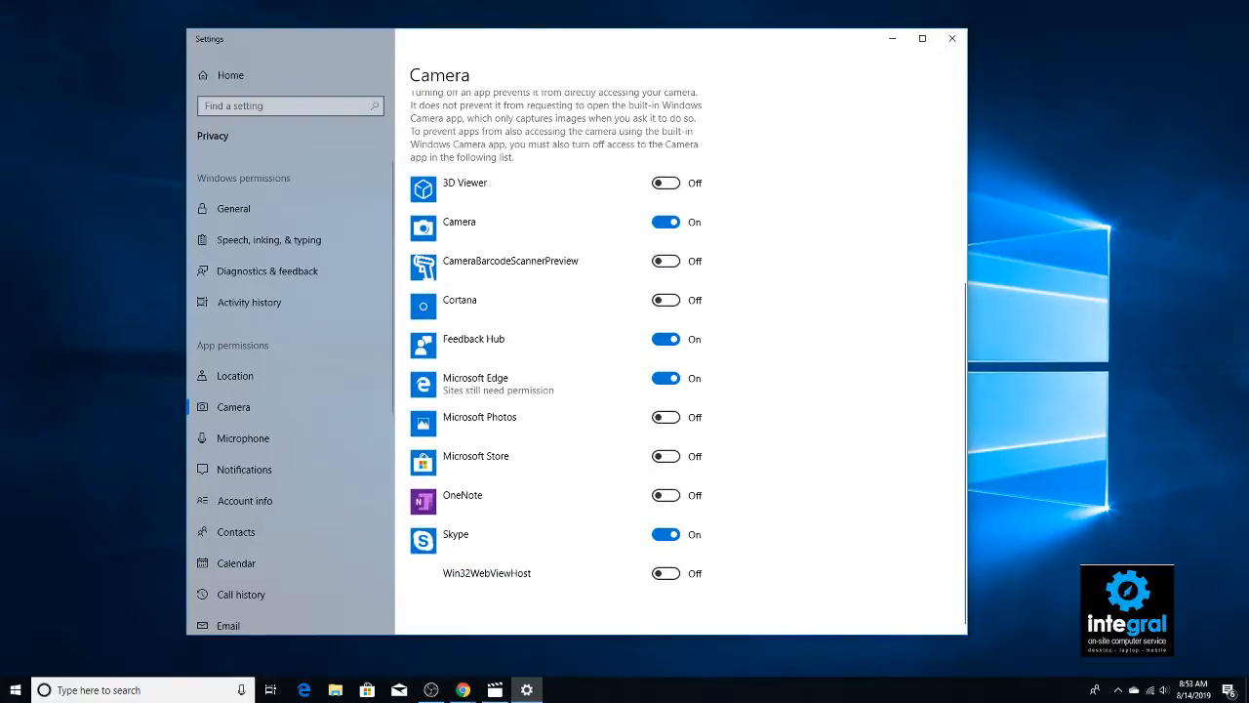
{"action": "key", "text": "alt+Tab"}
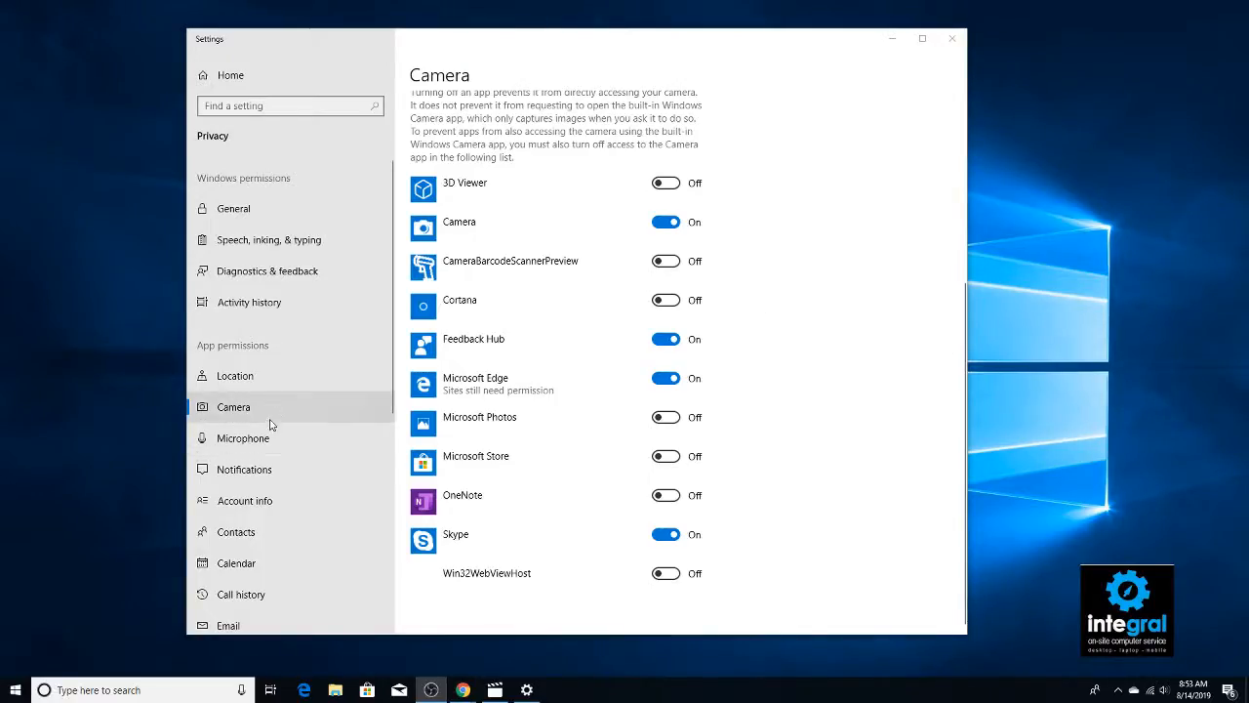
Review the Microphone privacy page and the list of apps that can access the microphone
{"action": "left_click", "coordinate": [270, 436]}
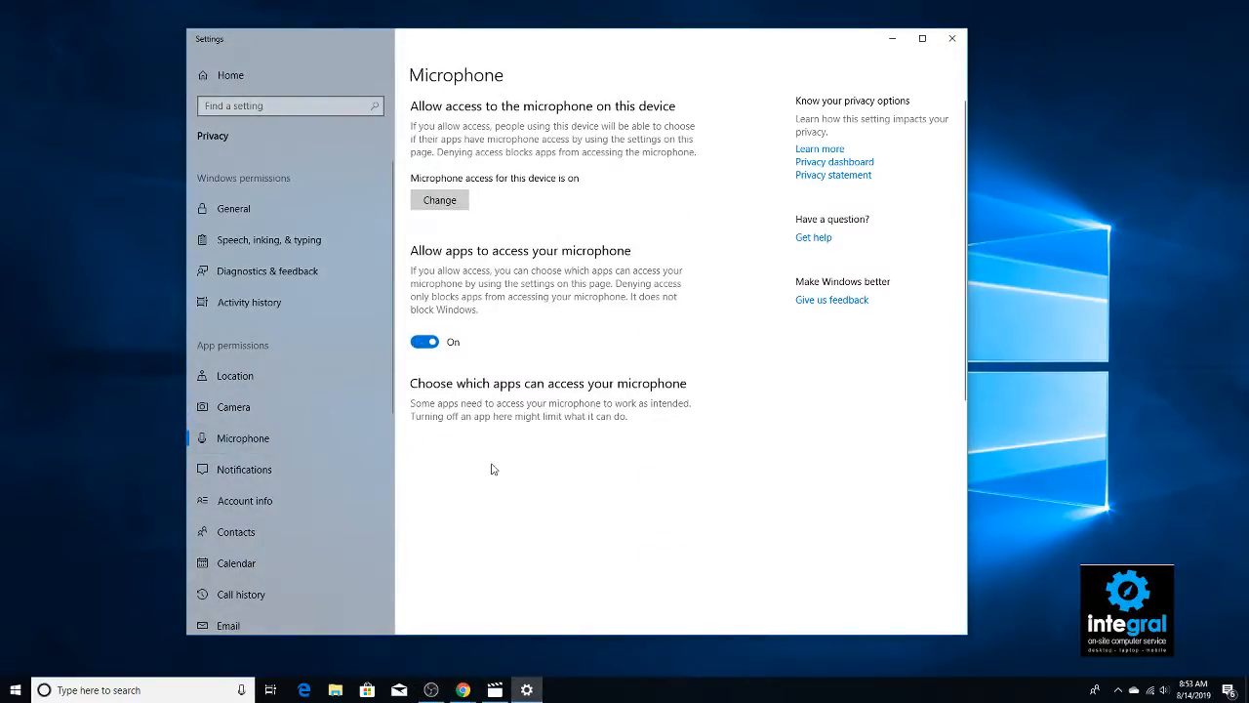
{"action": "scroll", "coordinate": [648, 404], "scroll_direction": "down", "scroll_amount": 1}
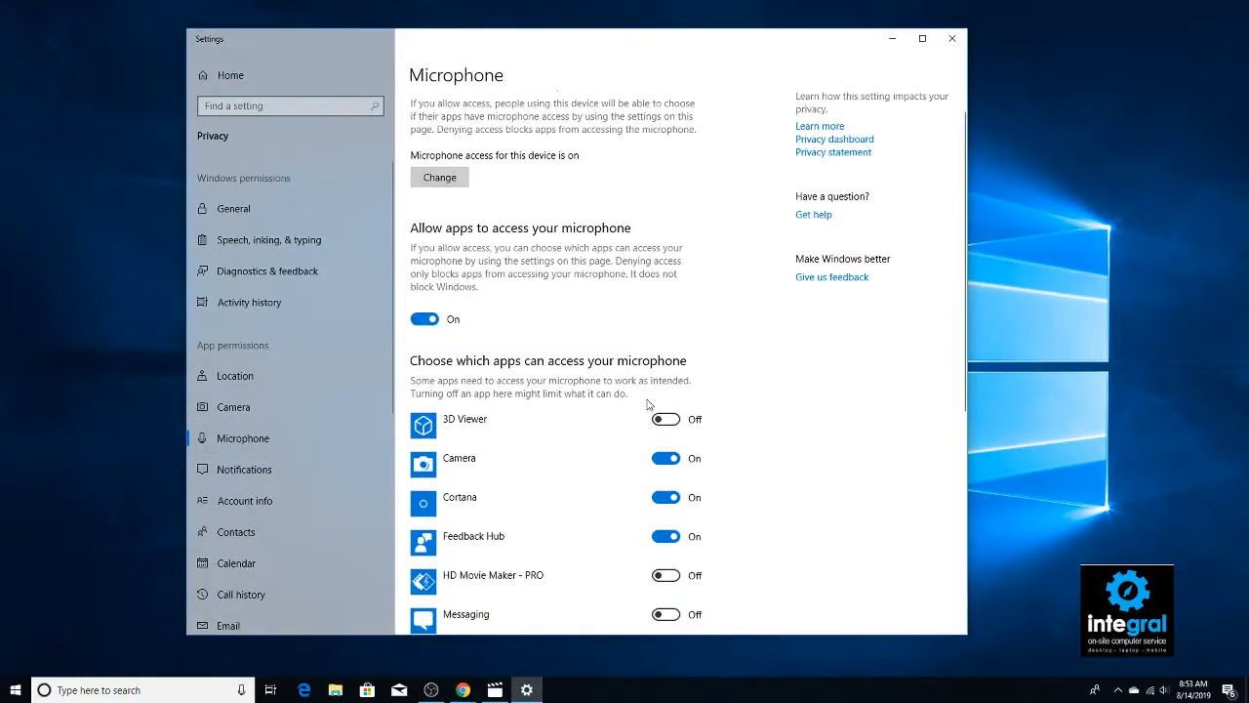
{"action": "scroll", "coordinate": [647, 404], "scroll_direction": "up", "scroll_amount": 1}
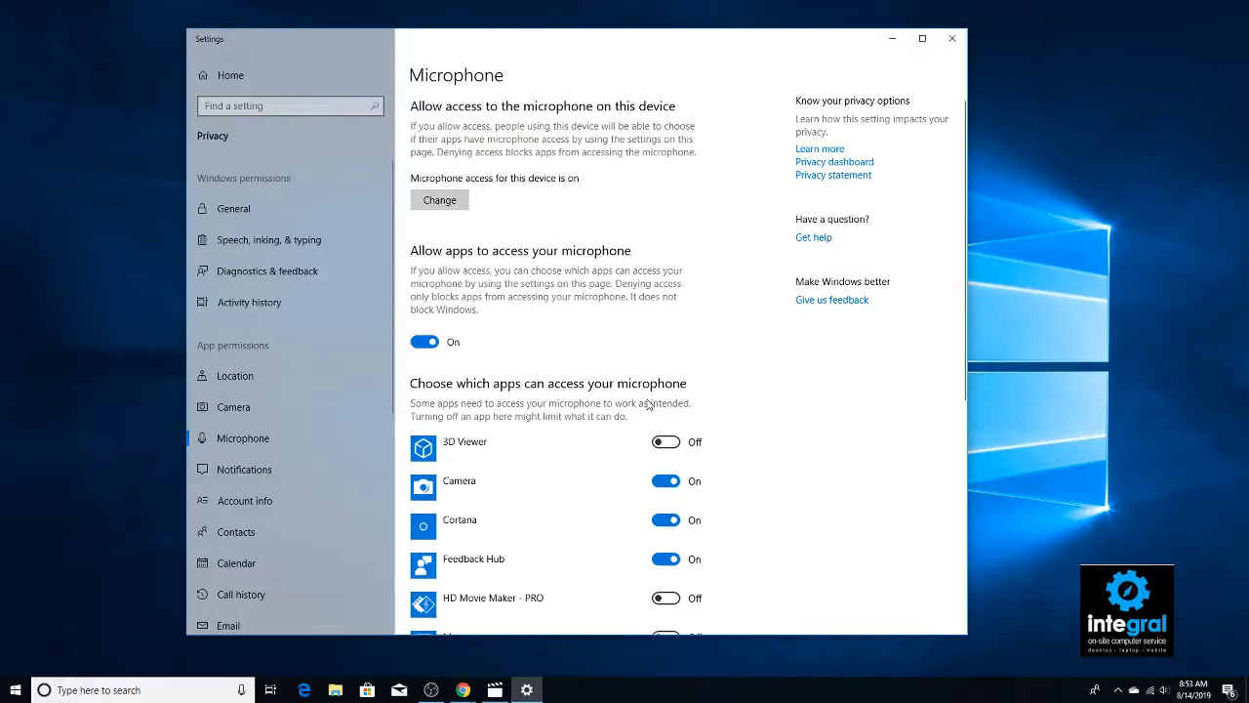
{"action": "scroll", "coordinate": [425, 259], "scroll_direction": "down", "scroll_amount": 3}
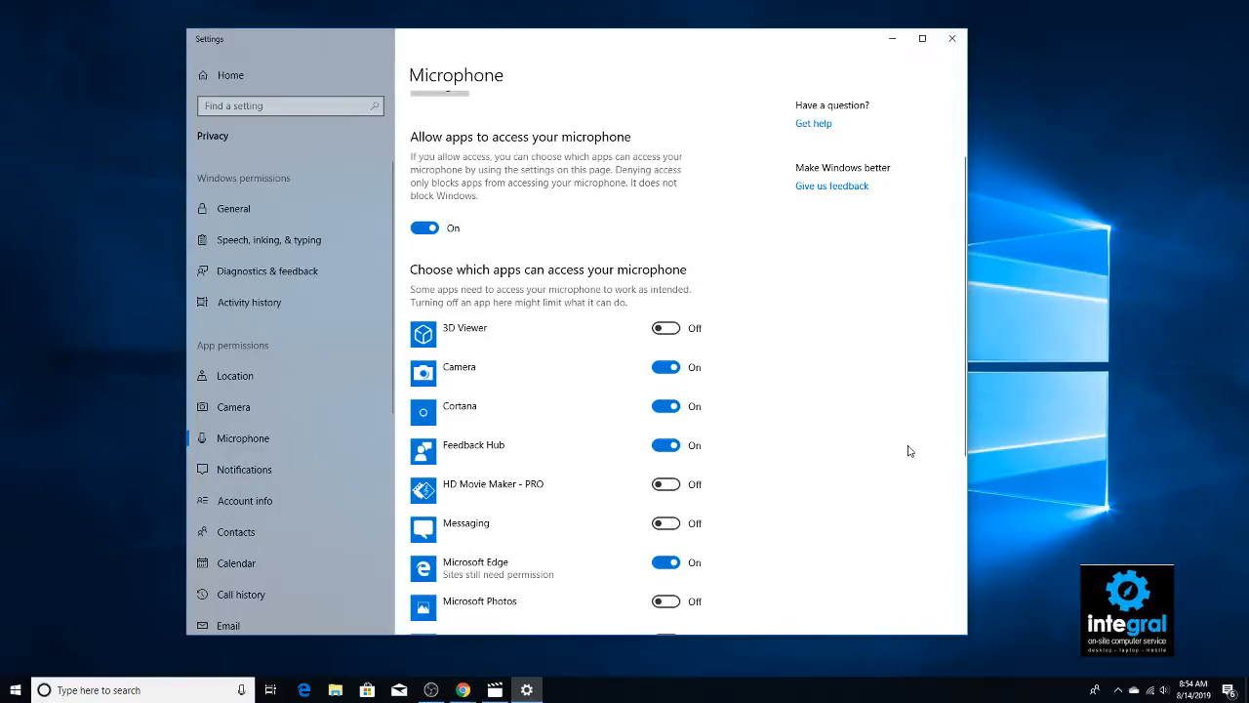
{"action": "scroll", "coordinate": [886, 416], "scroll_direction": "down", "scroll_amount": 1}
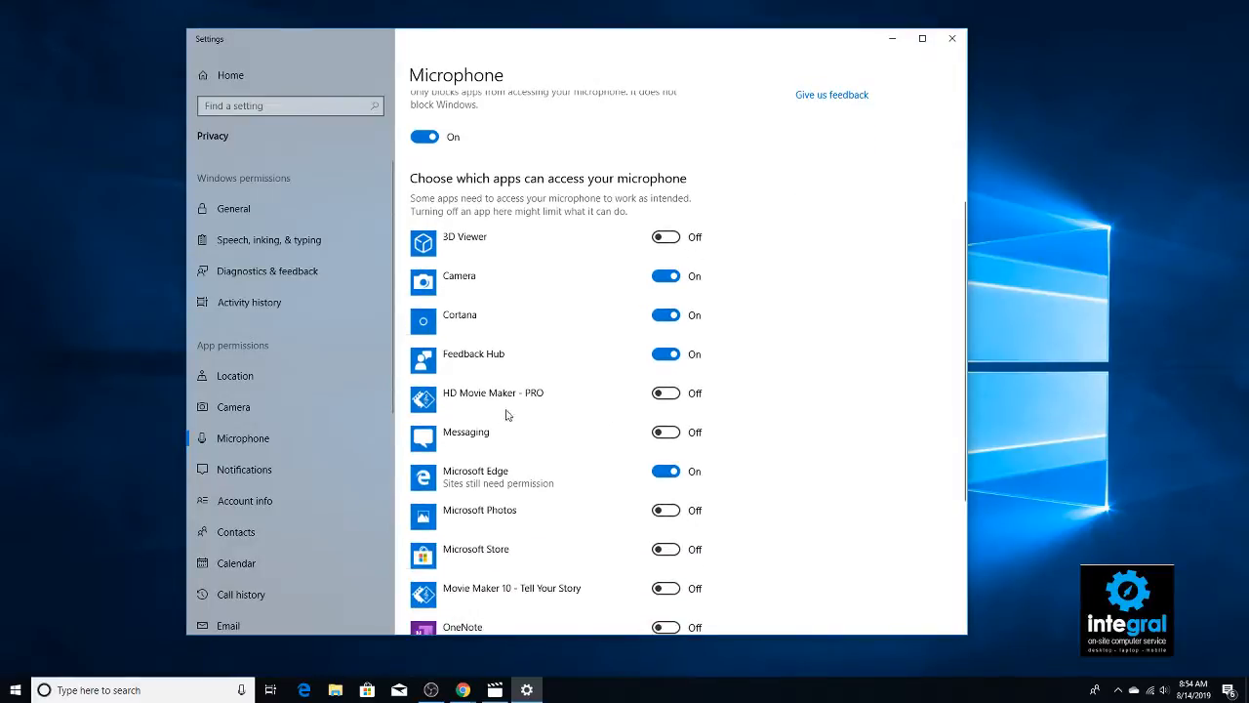
Review the app access options for Notifications and Account info, and look through the remaining app permission categories
{"action": "scroll", "coordinate": [322, 438], "scroll_direction": "down", "scroll_amount": 1}
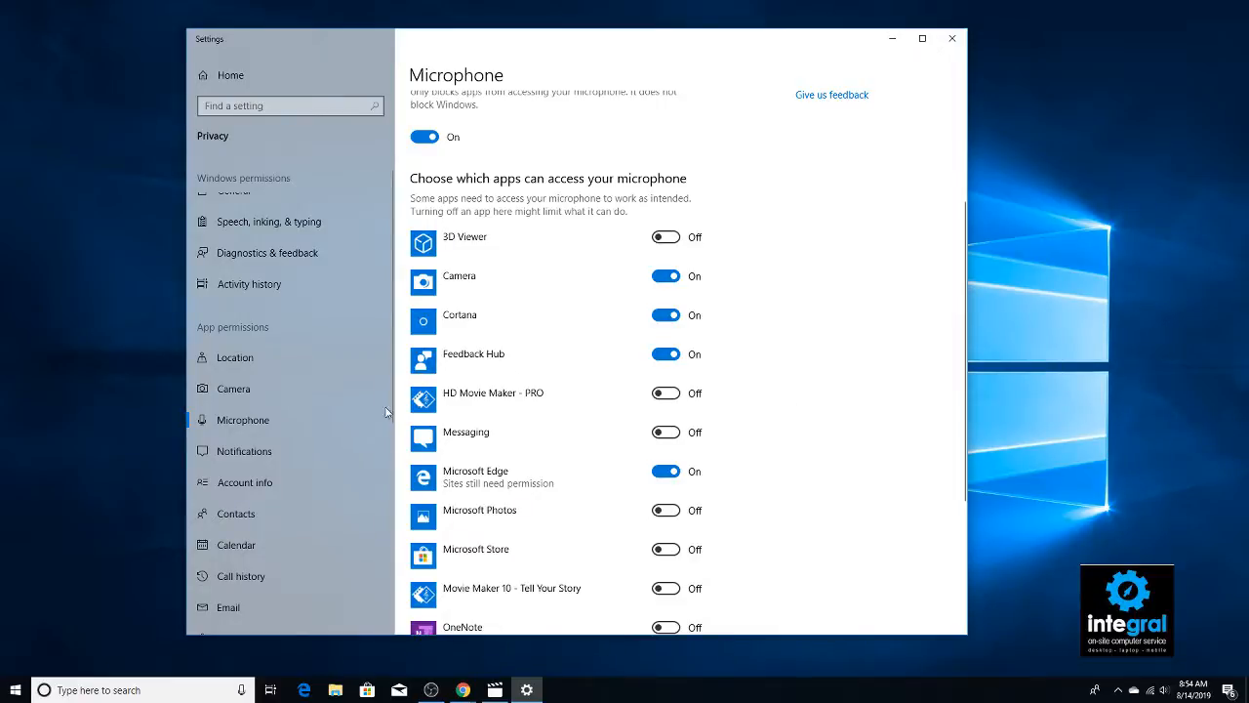
{"action": "left_click", "coordinate": [302, 449]}
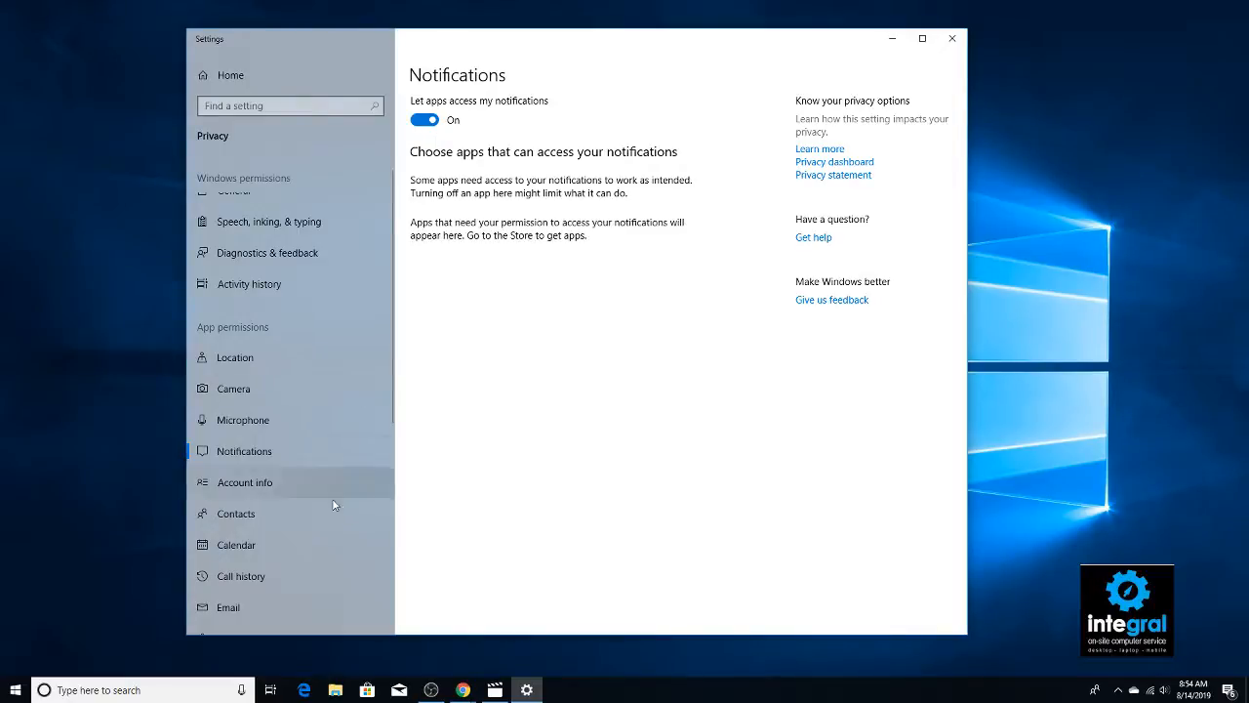
{"action": "left_click", "coordinate": [293, 485]}
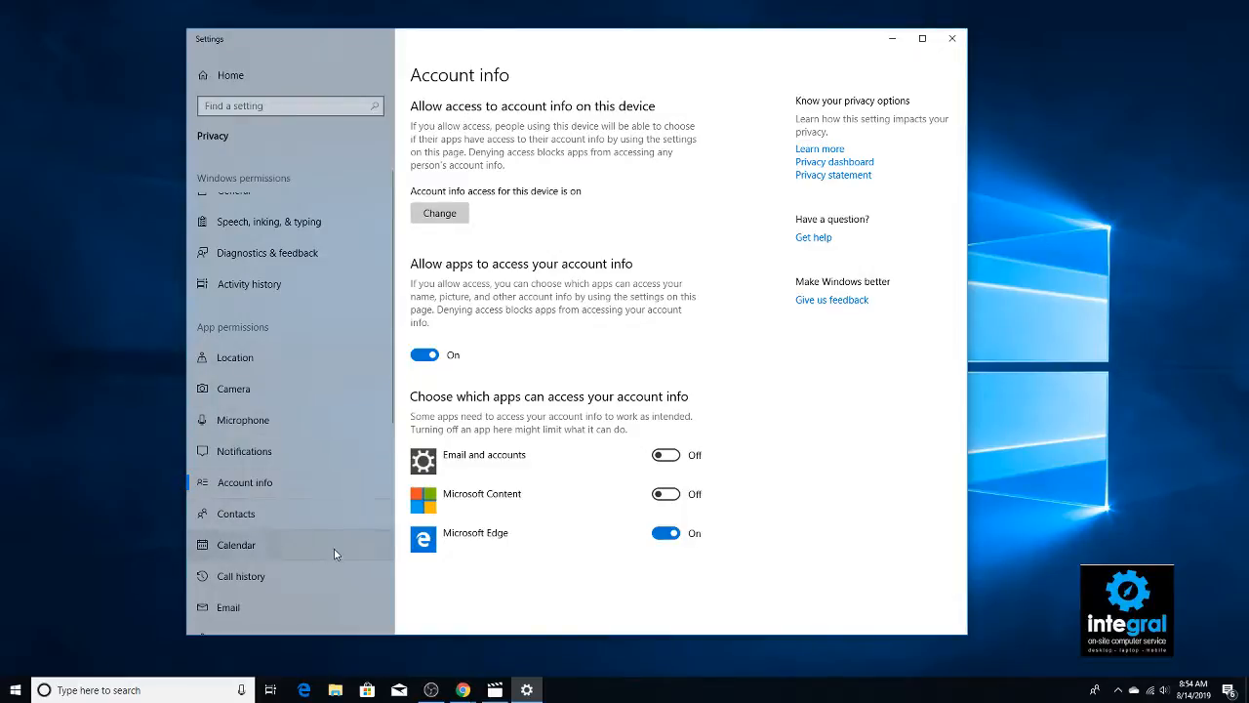
{"action": "scroll", "coordinate": [339, 516], "scroll_direction": "down", "scroll_amount": 5}
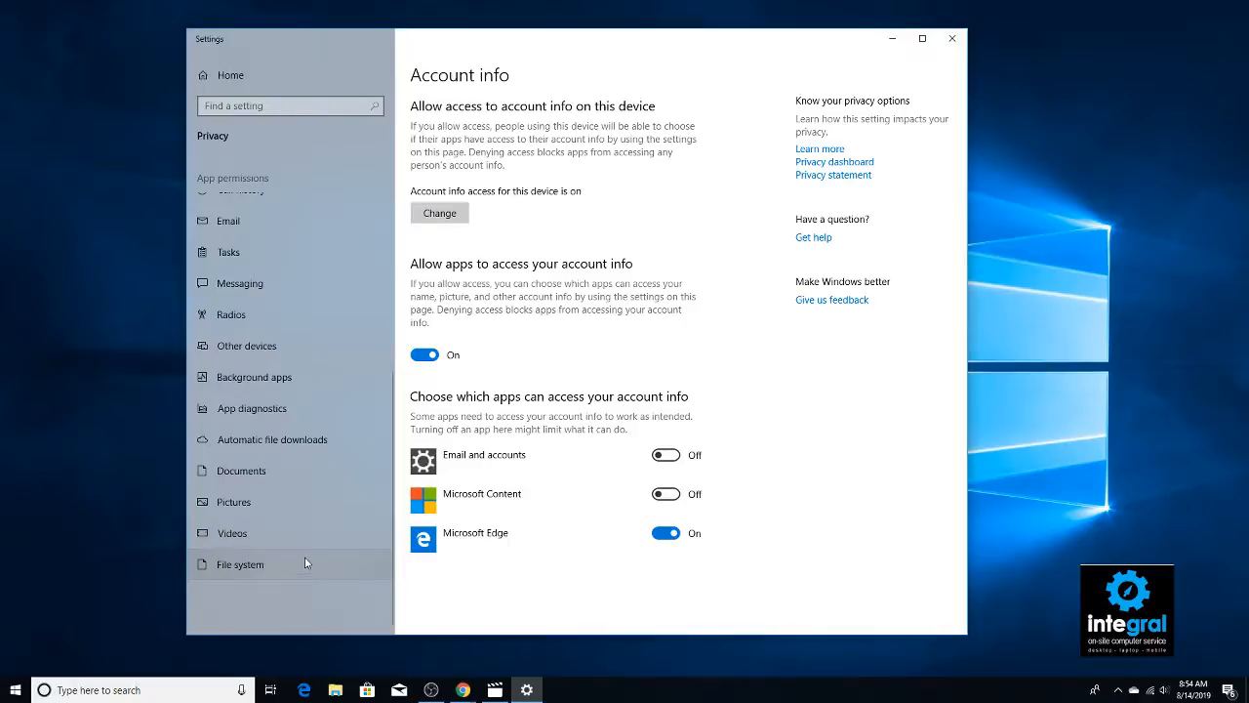
Recheck the General, Location, Camera and Microphone privacy pages, and close the Settings window
{"action": "scroll", "coordinate": [288, 522], "scroll_direction": "up", "scroll_amount": 5}
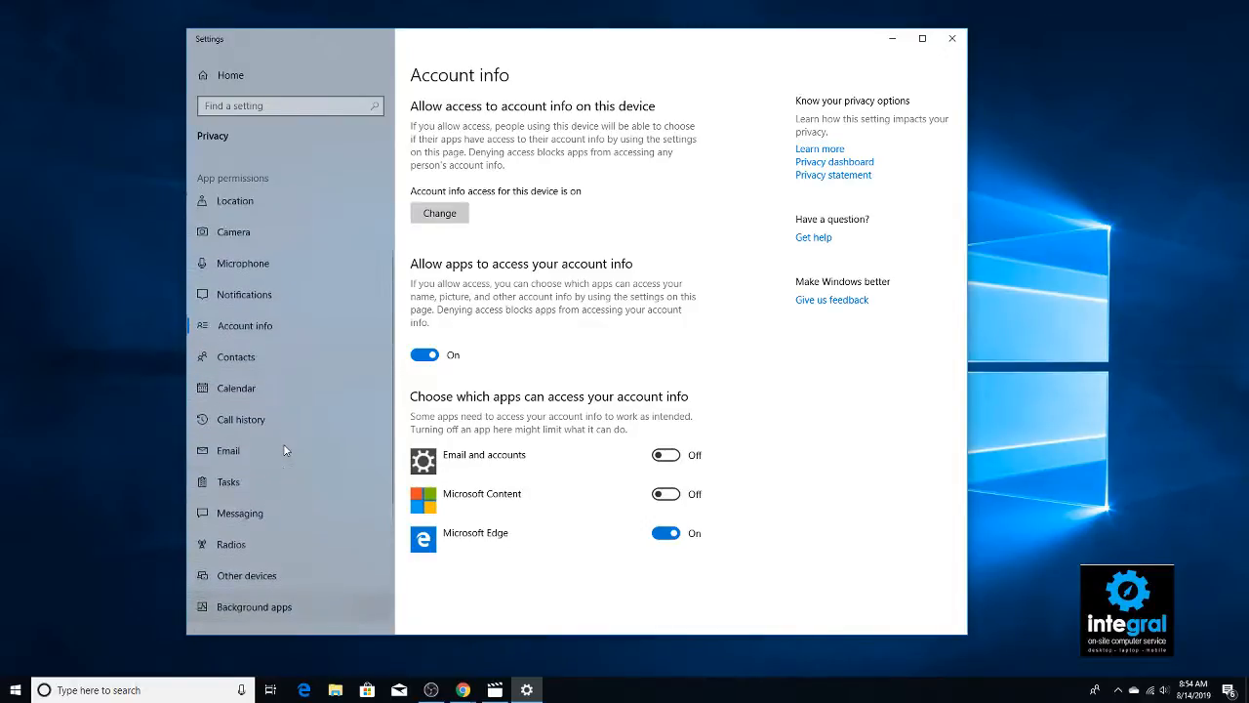
{"action": "scroll", "coordinate": [285, 450], "scroll_direction": "up", "scroll_amount": 3}
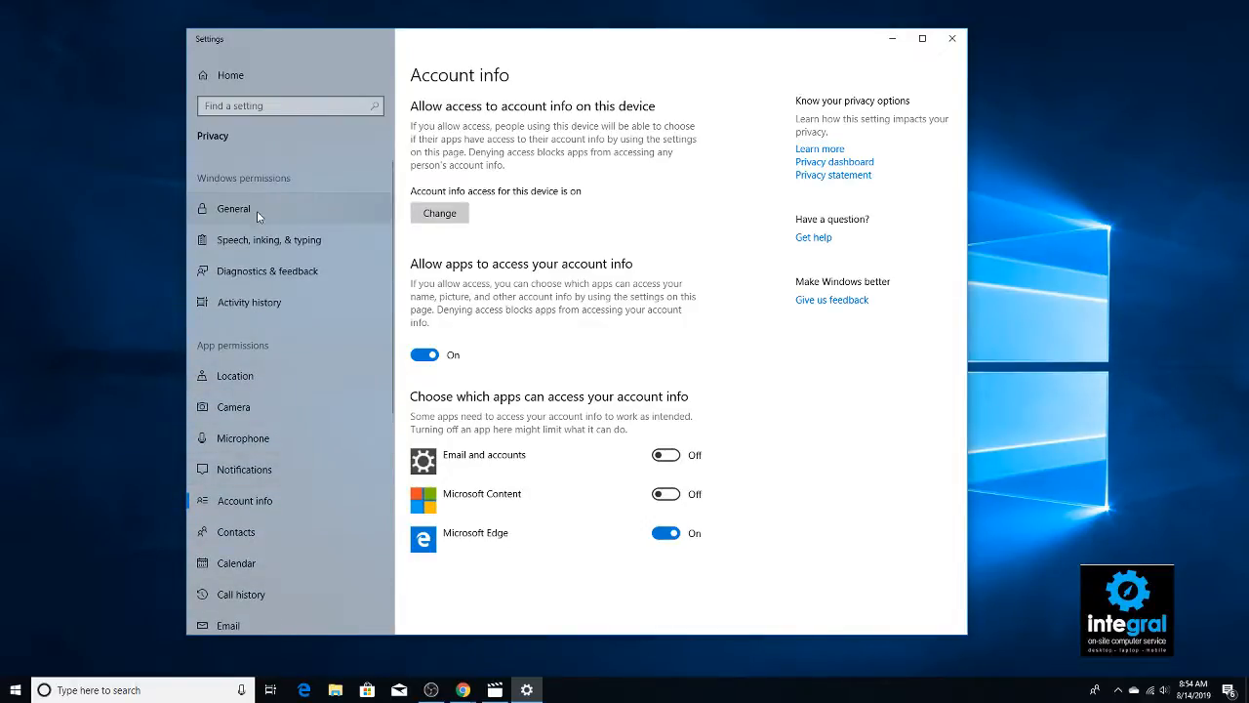
{"action": "left_click", "coordinate": [256, 211]}
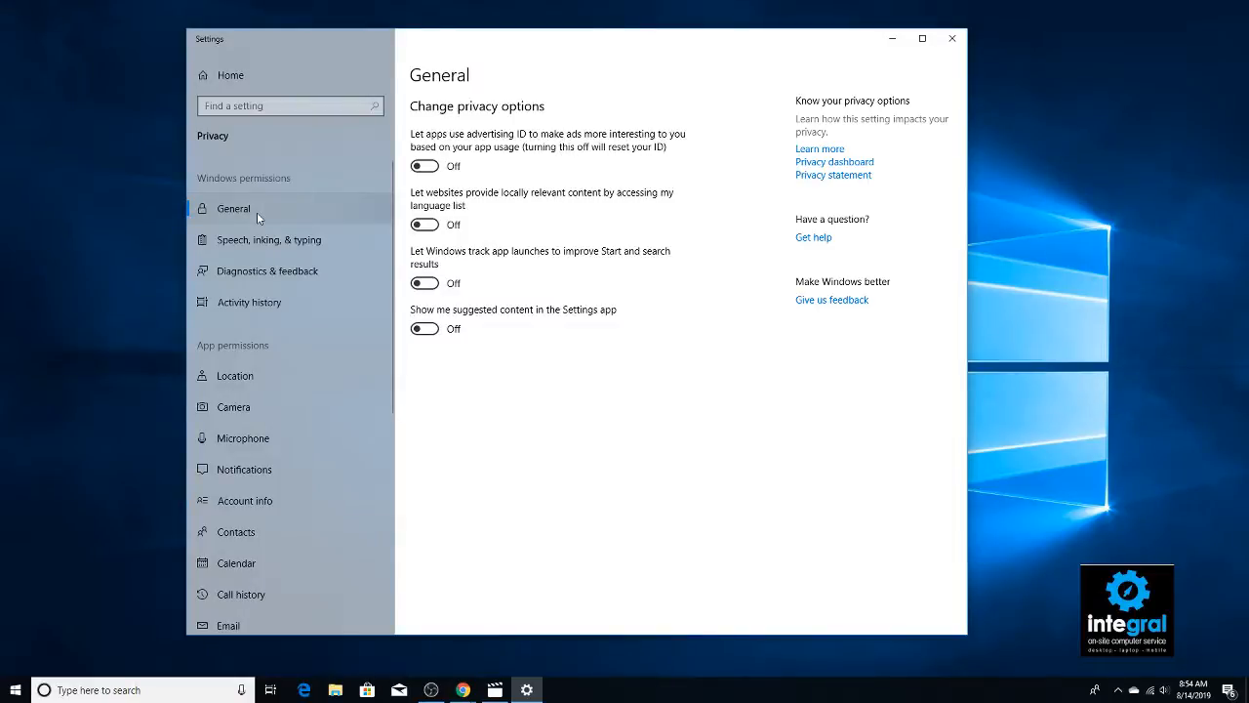
{"action": "left_click", "coordinate": [256, 387]}
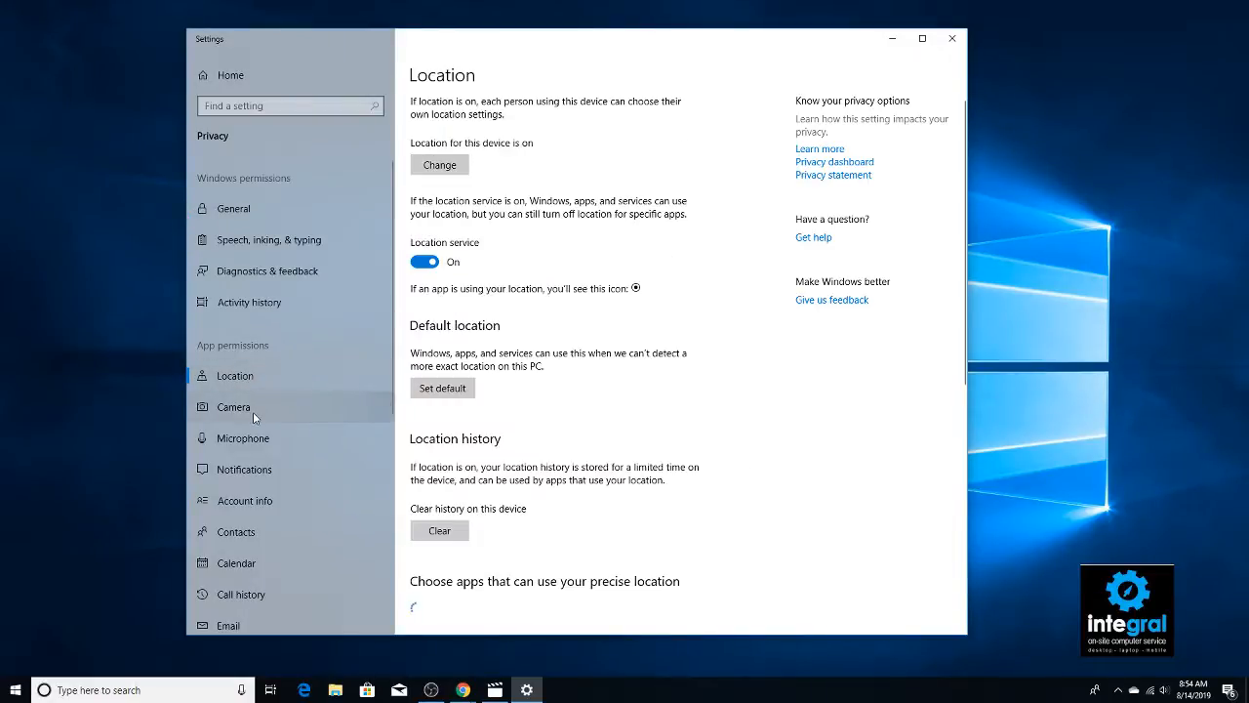
{"action": "left_click", "coordinate": [252, 412]}
{"action": "left_click", "coordinate": [257, 440]}
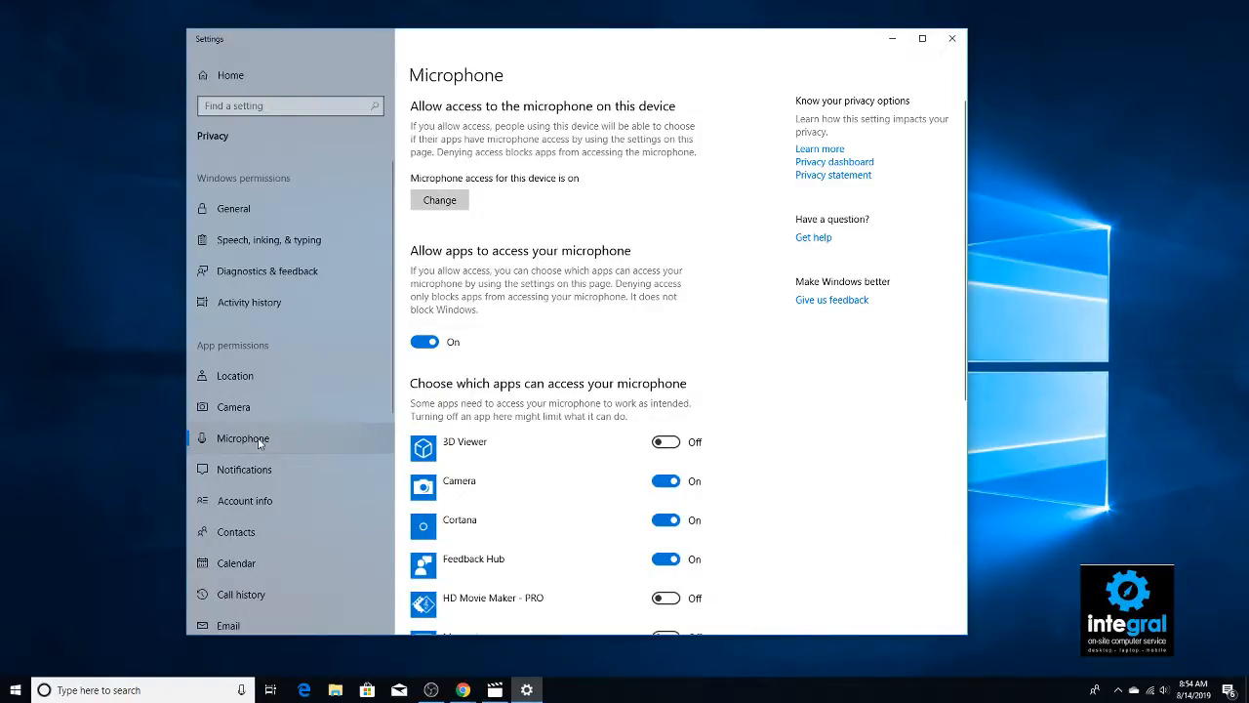
{"action": "left_click", "coordinate": [953, 39]}
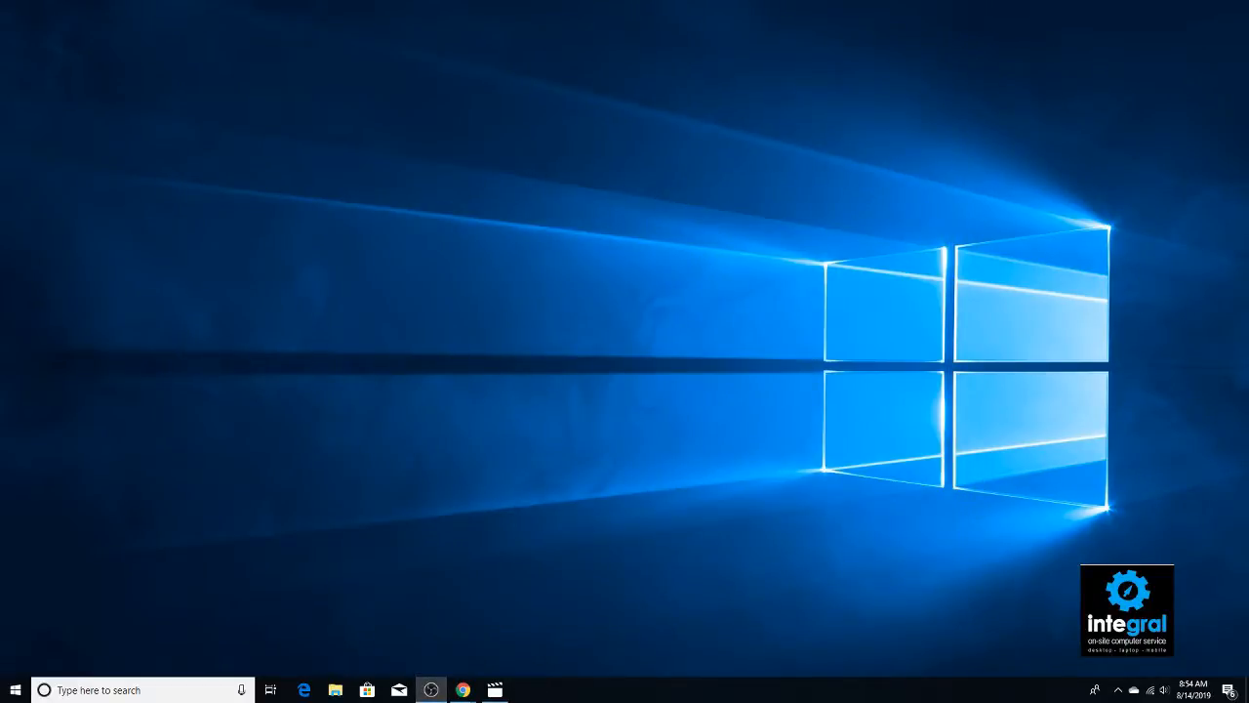